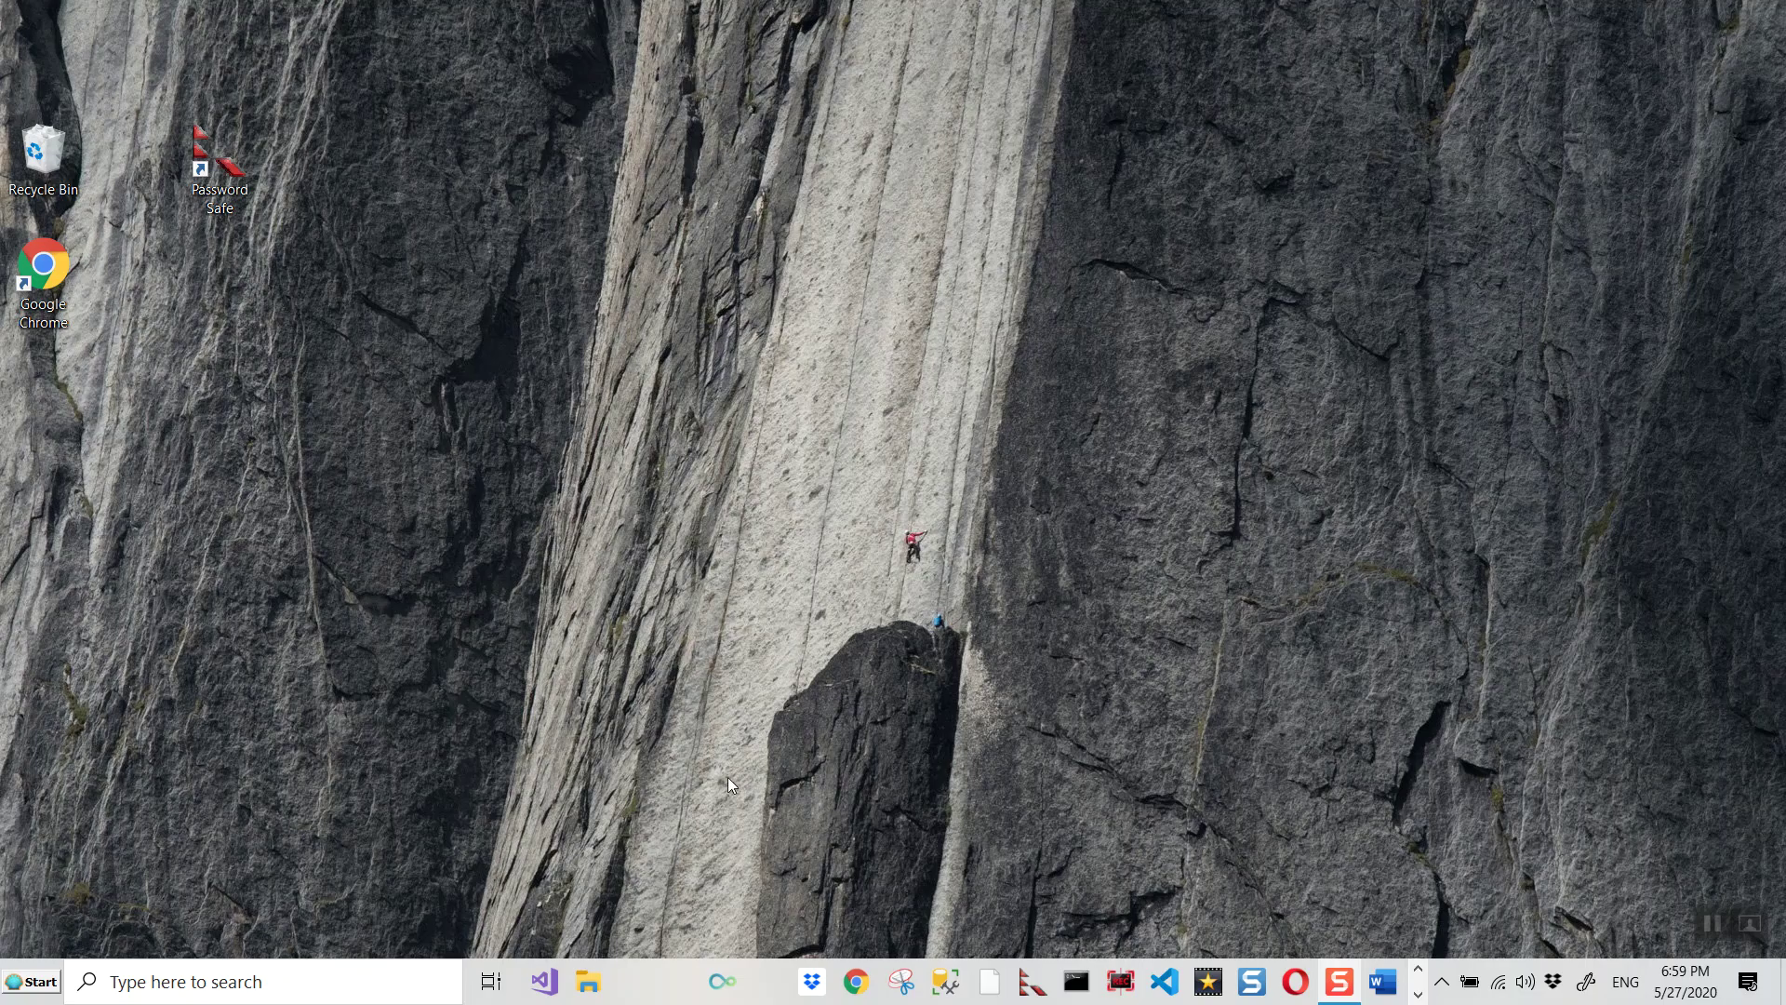
Open Windows Search from the taskbar to show the top apps list.
left_click(213, 992)
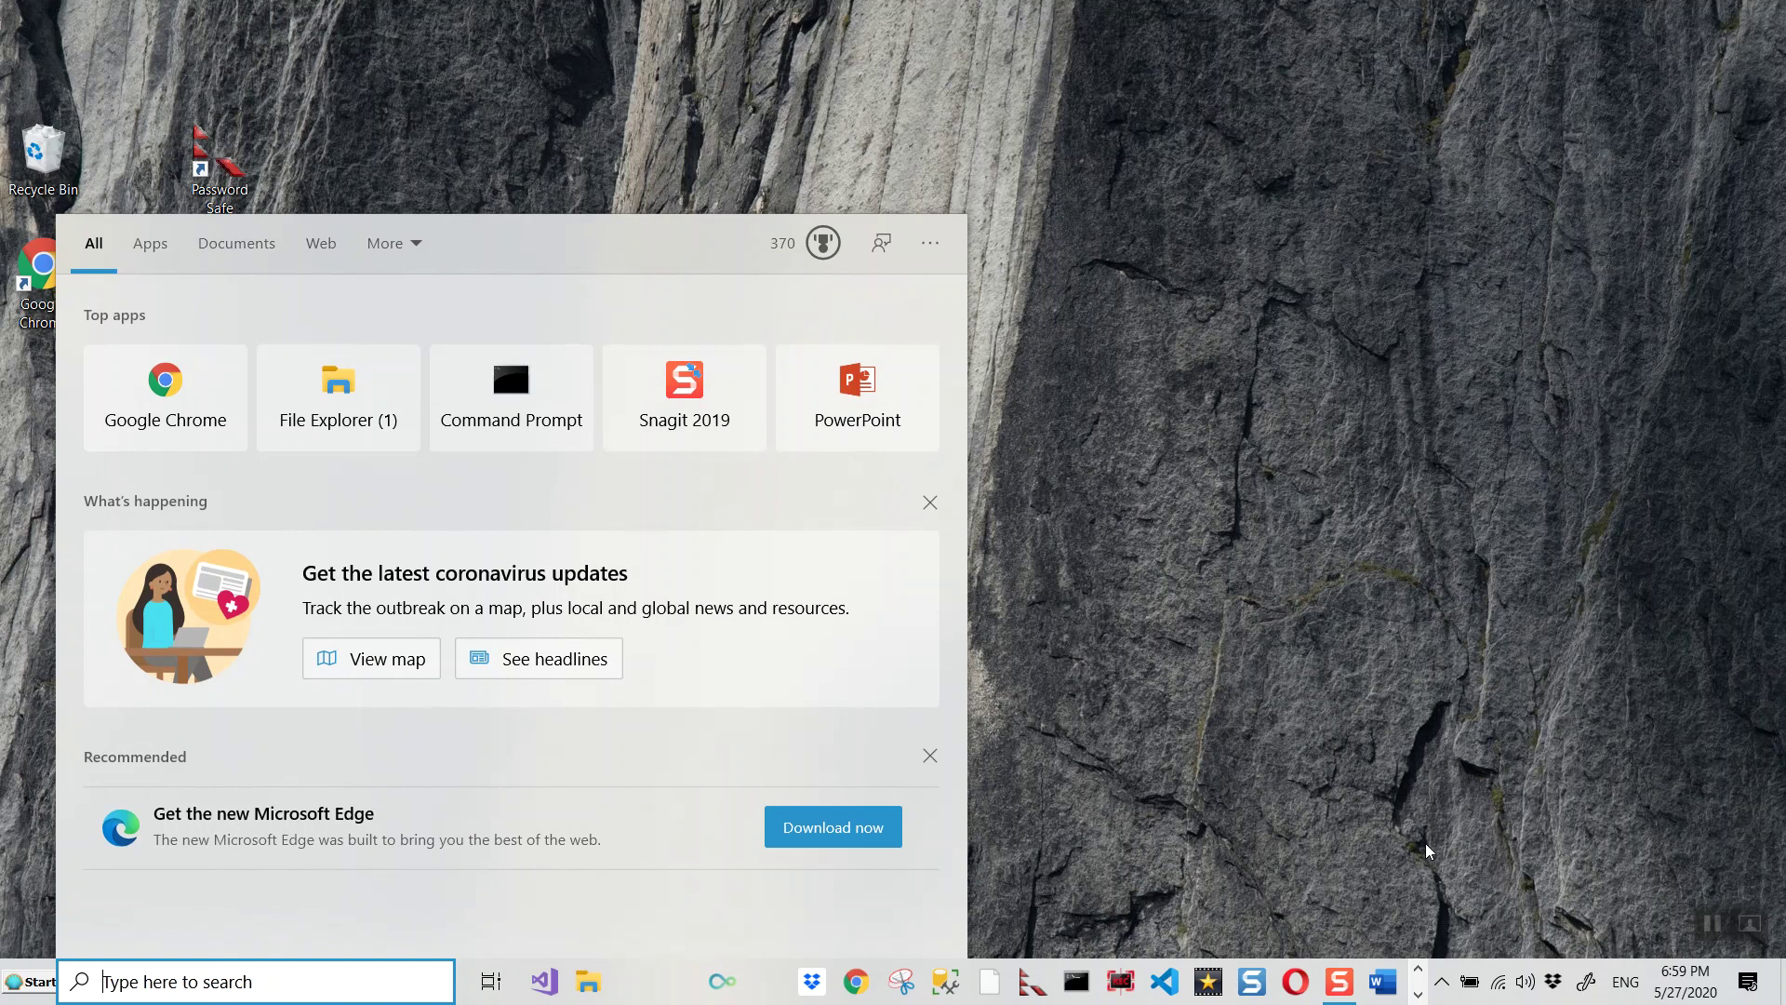
Run winver in Command Prompt to confirm version 1909 (OS Build 18363.836), then close the prompt.
type("cmd")
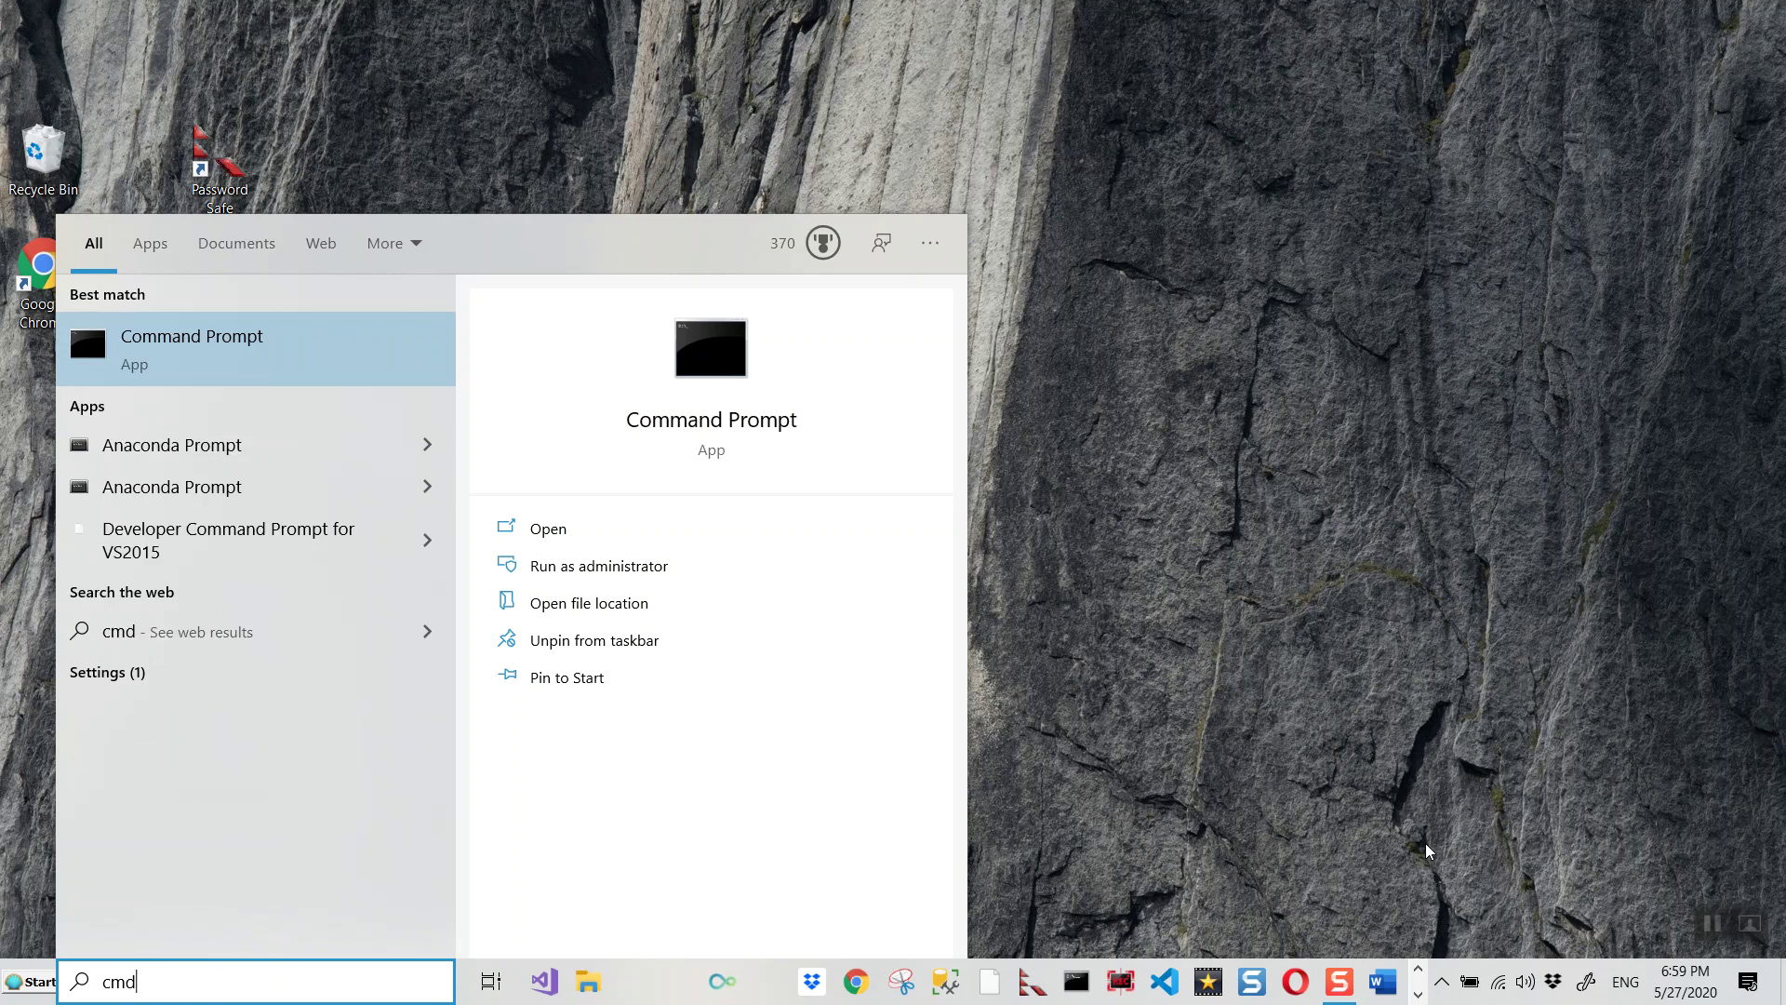
key("Return")
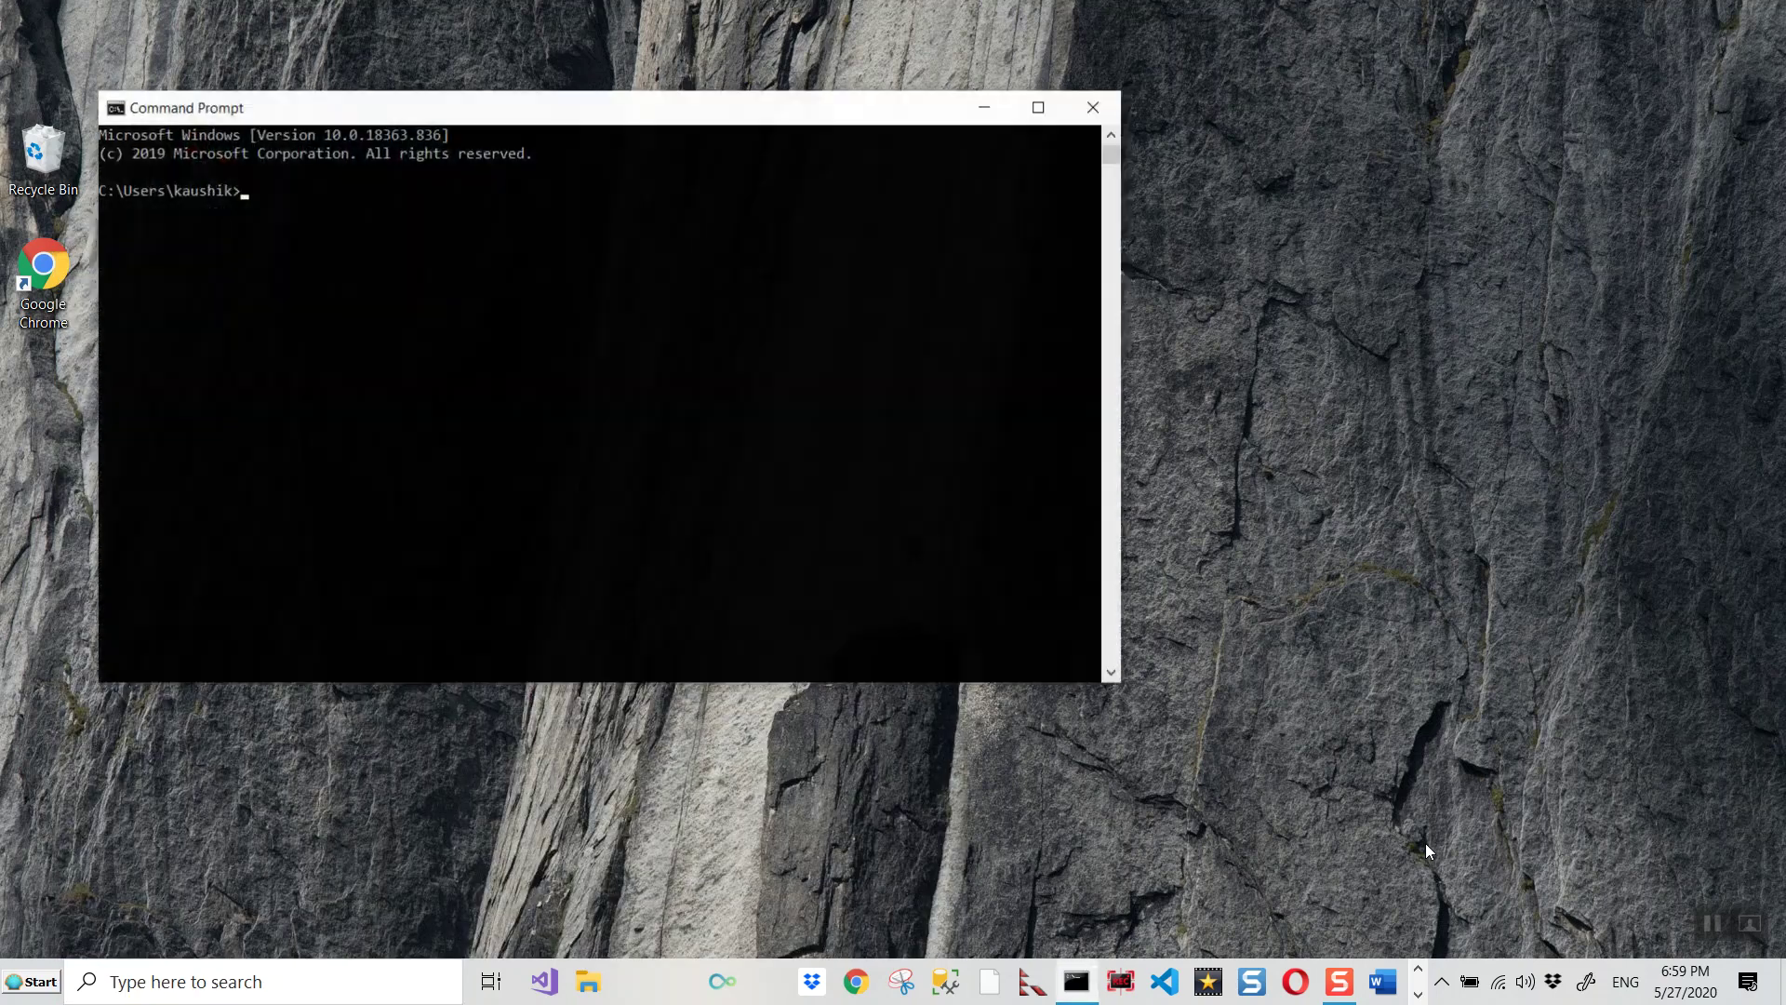
type("wi")
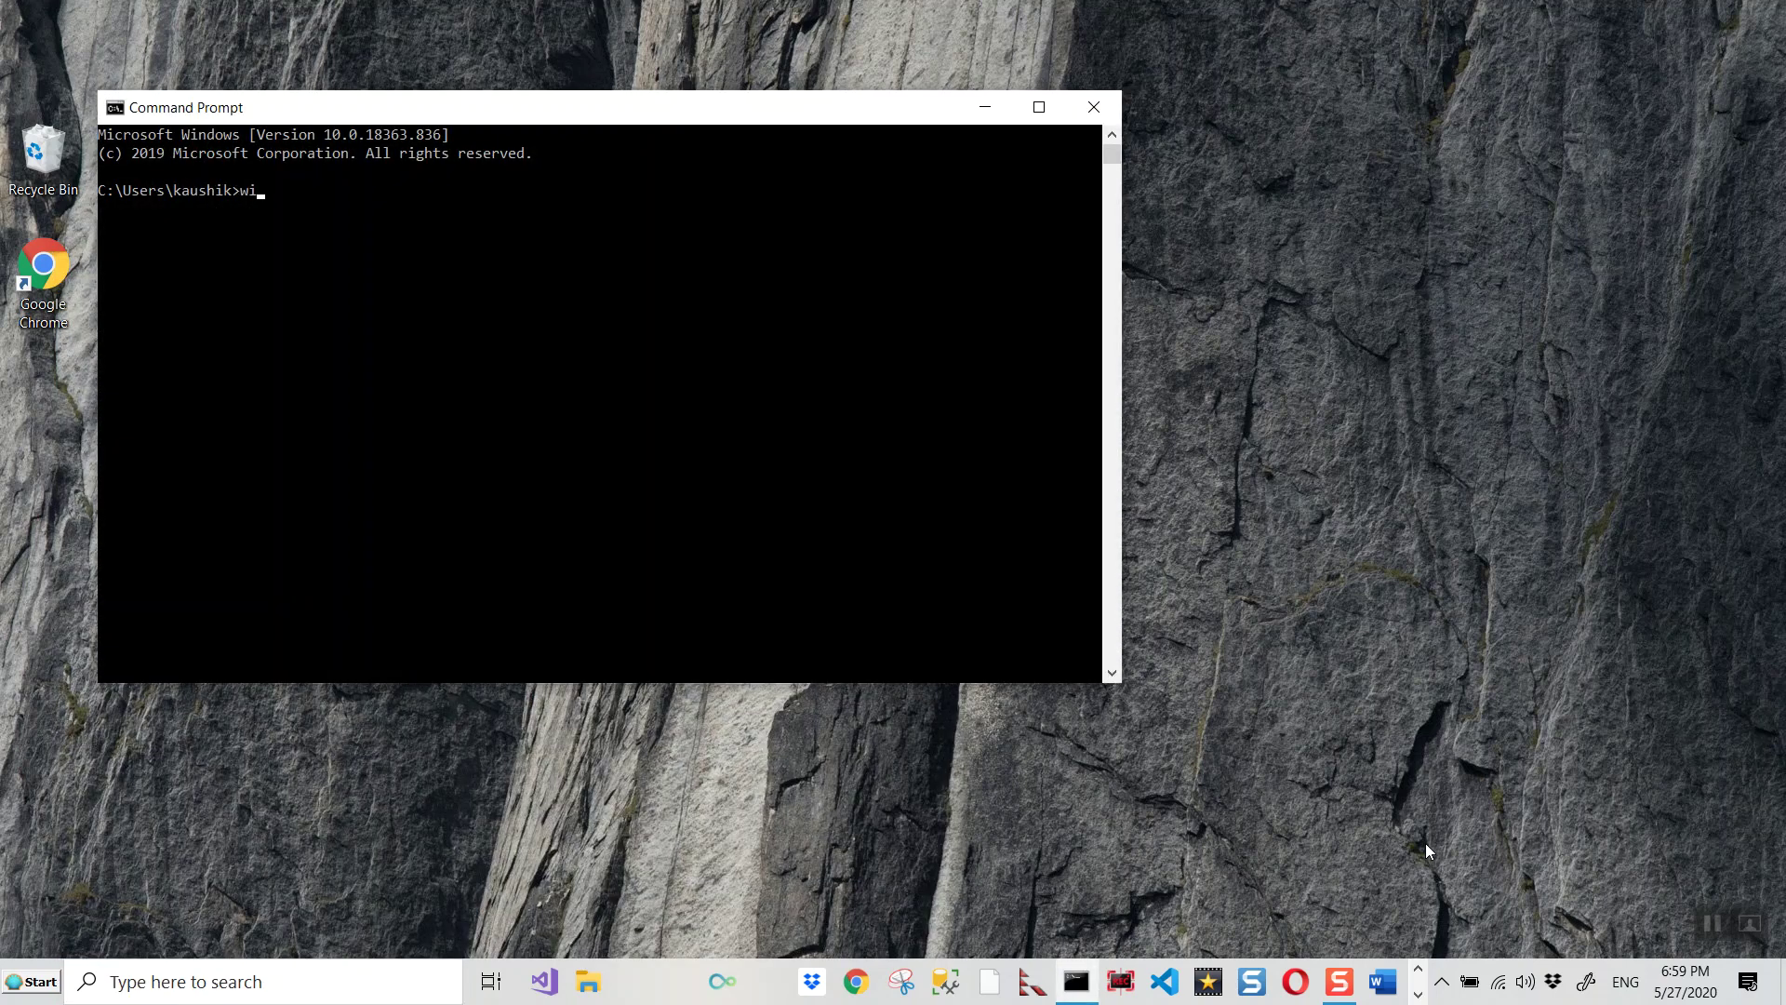
type("nver")
key("Return")
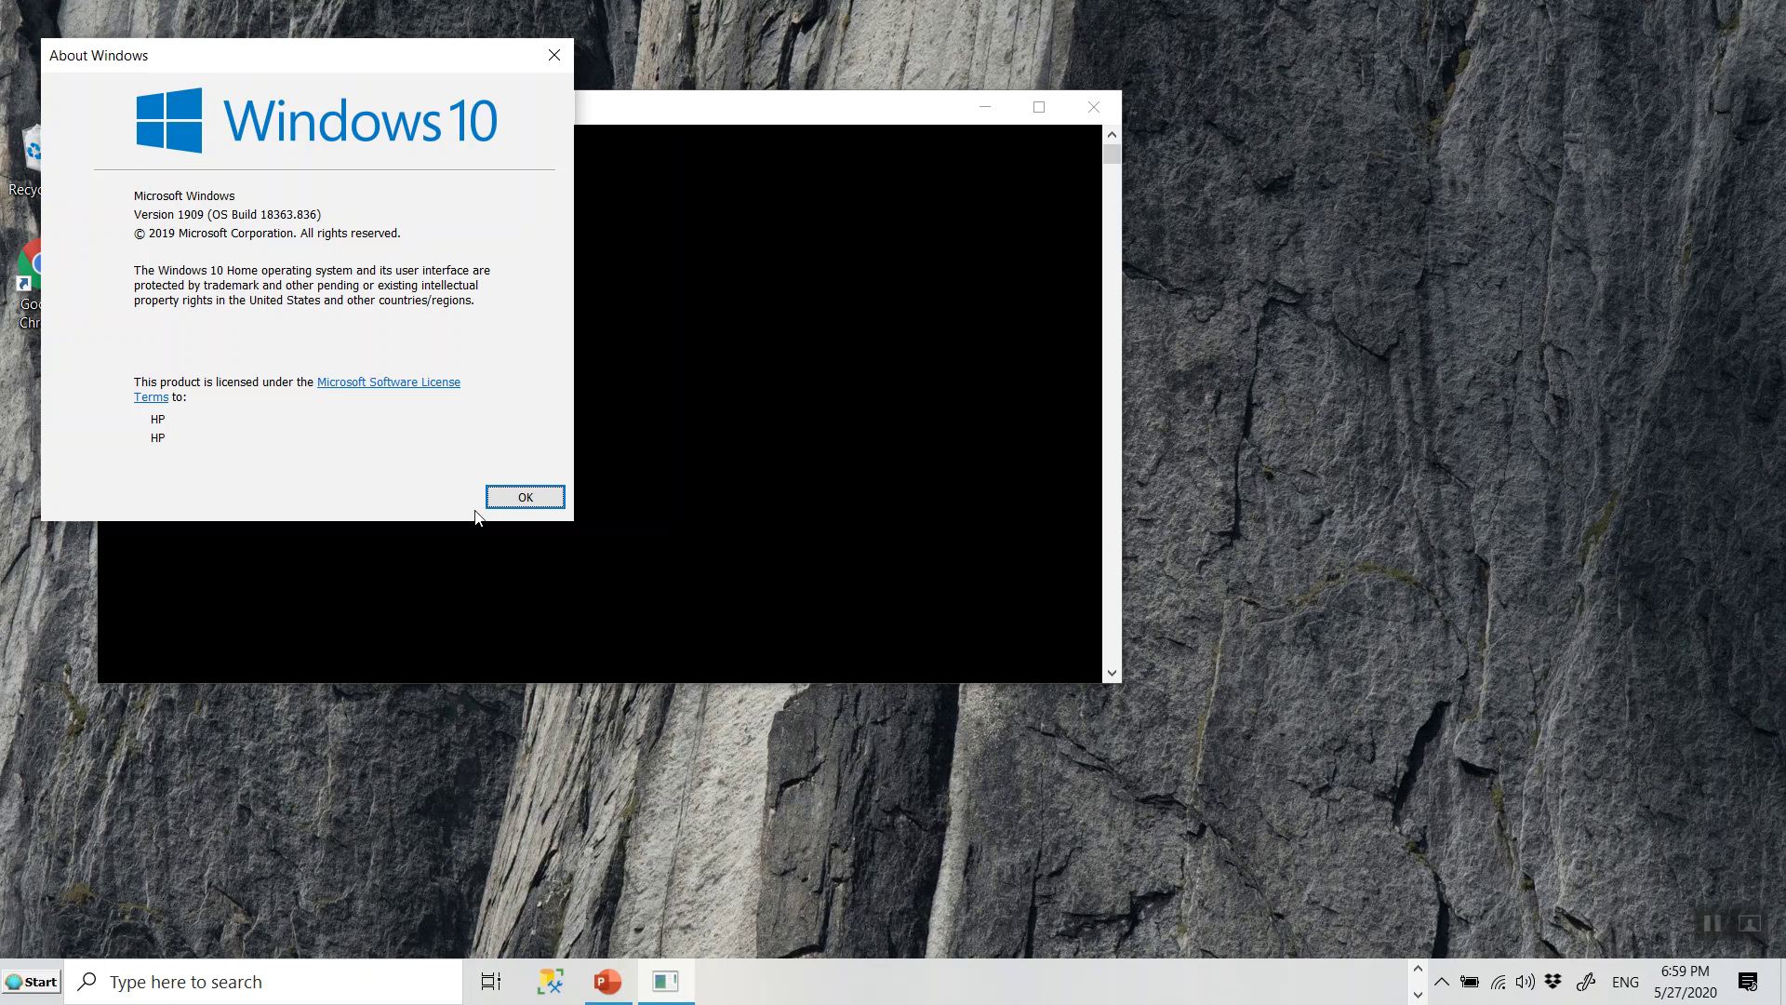
left_click(506, 496)
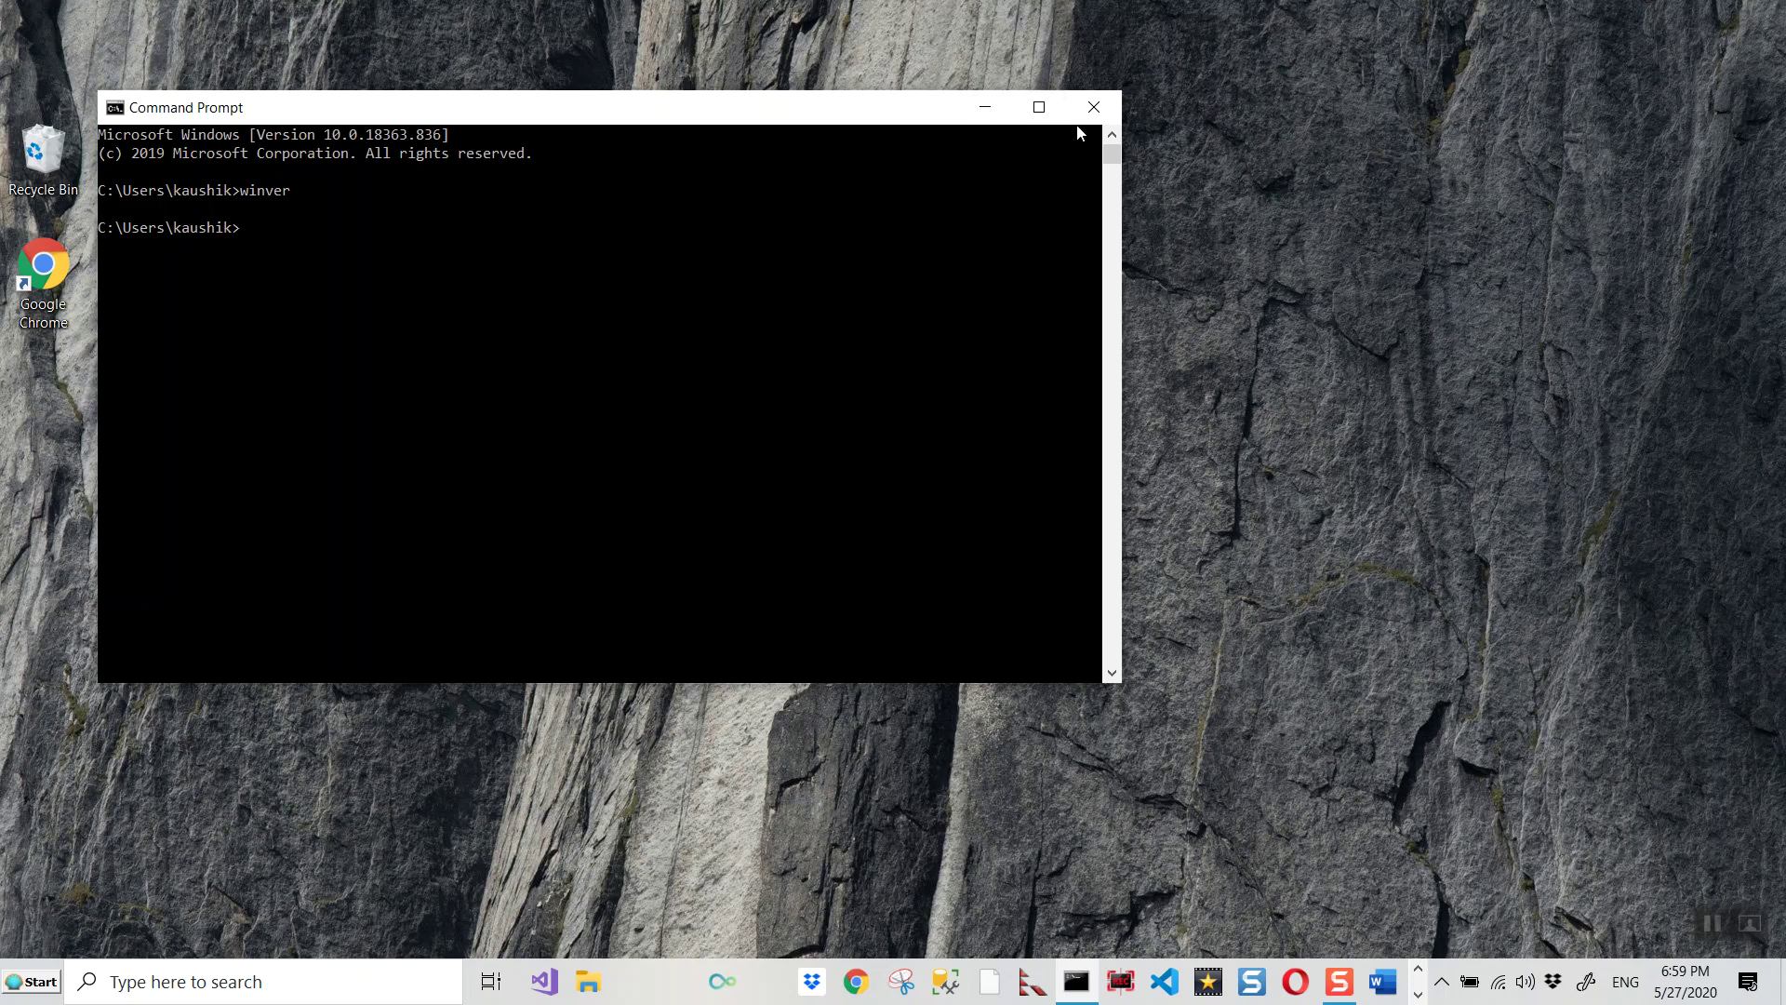
left_click(1103, 112)
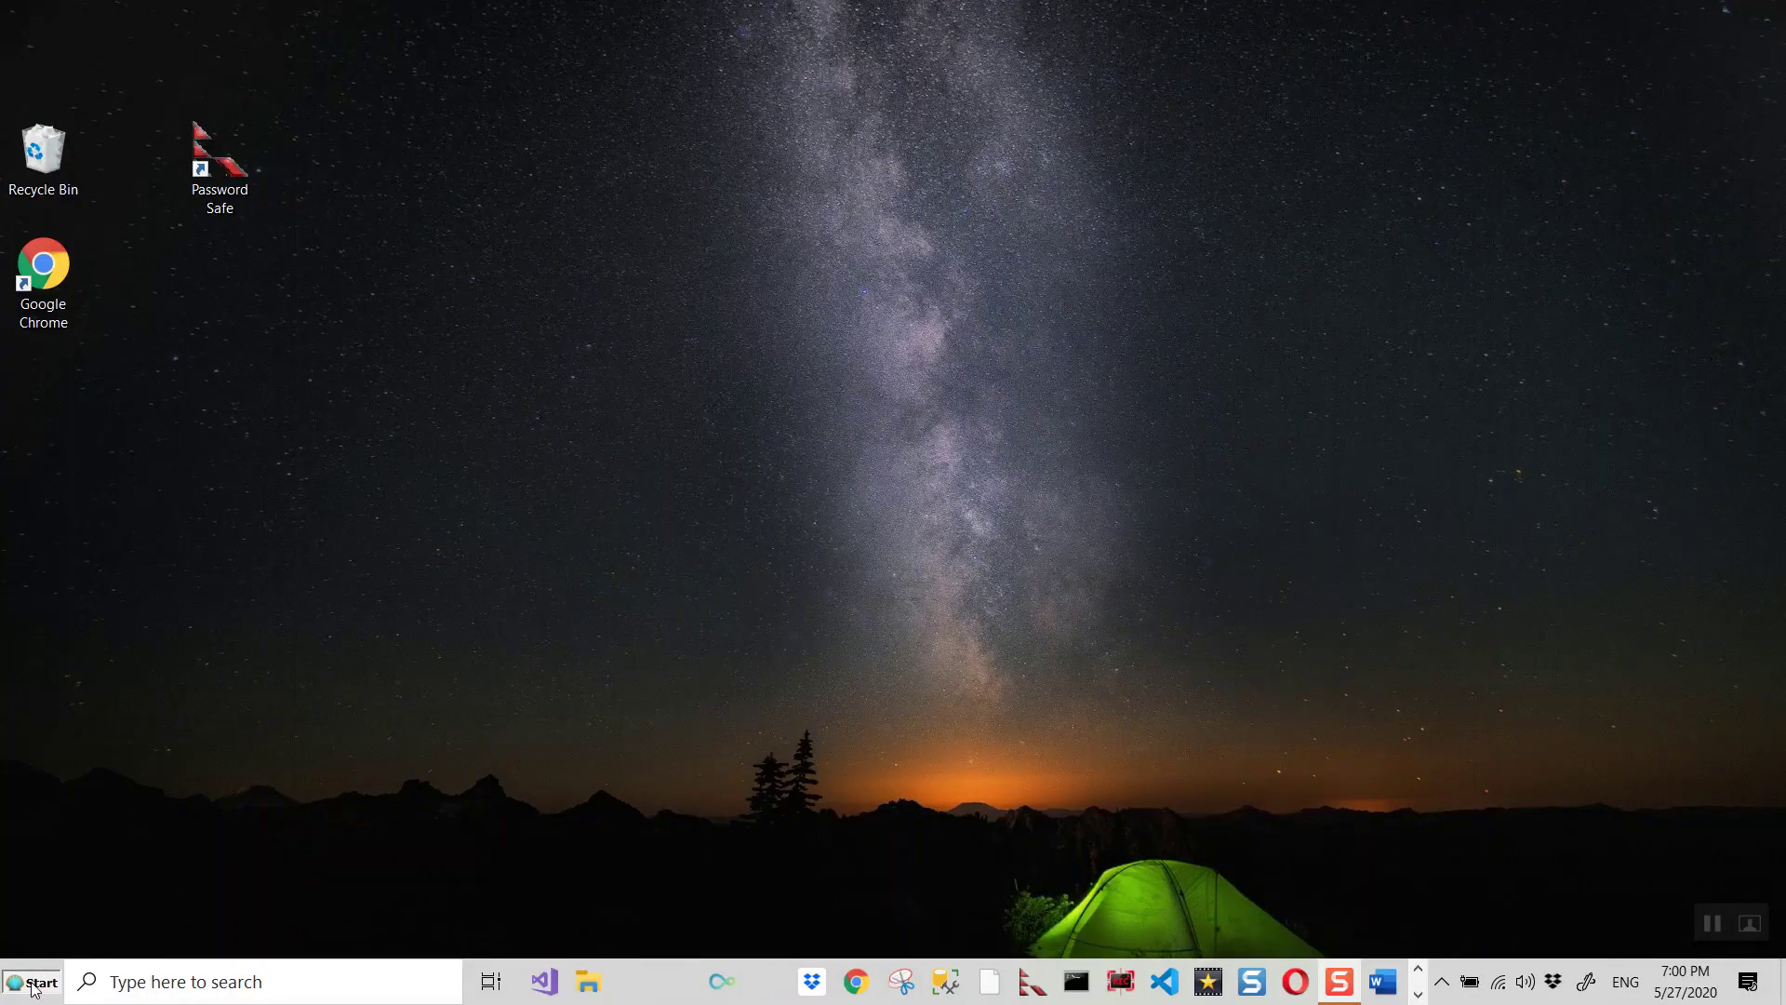
left_click(33, 984)
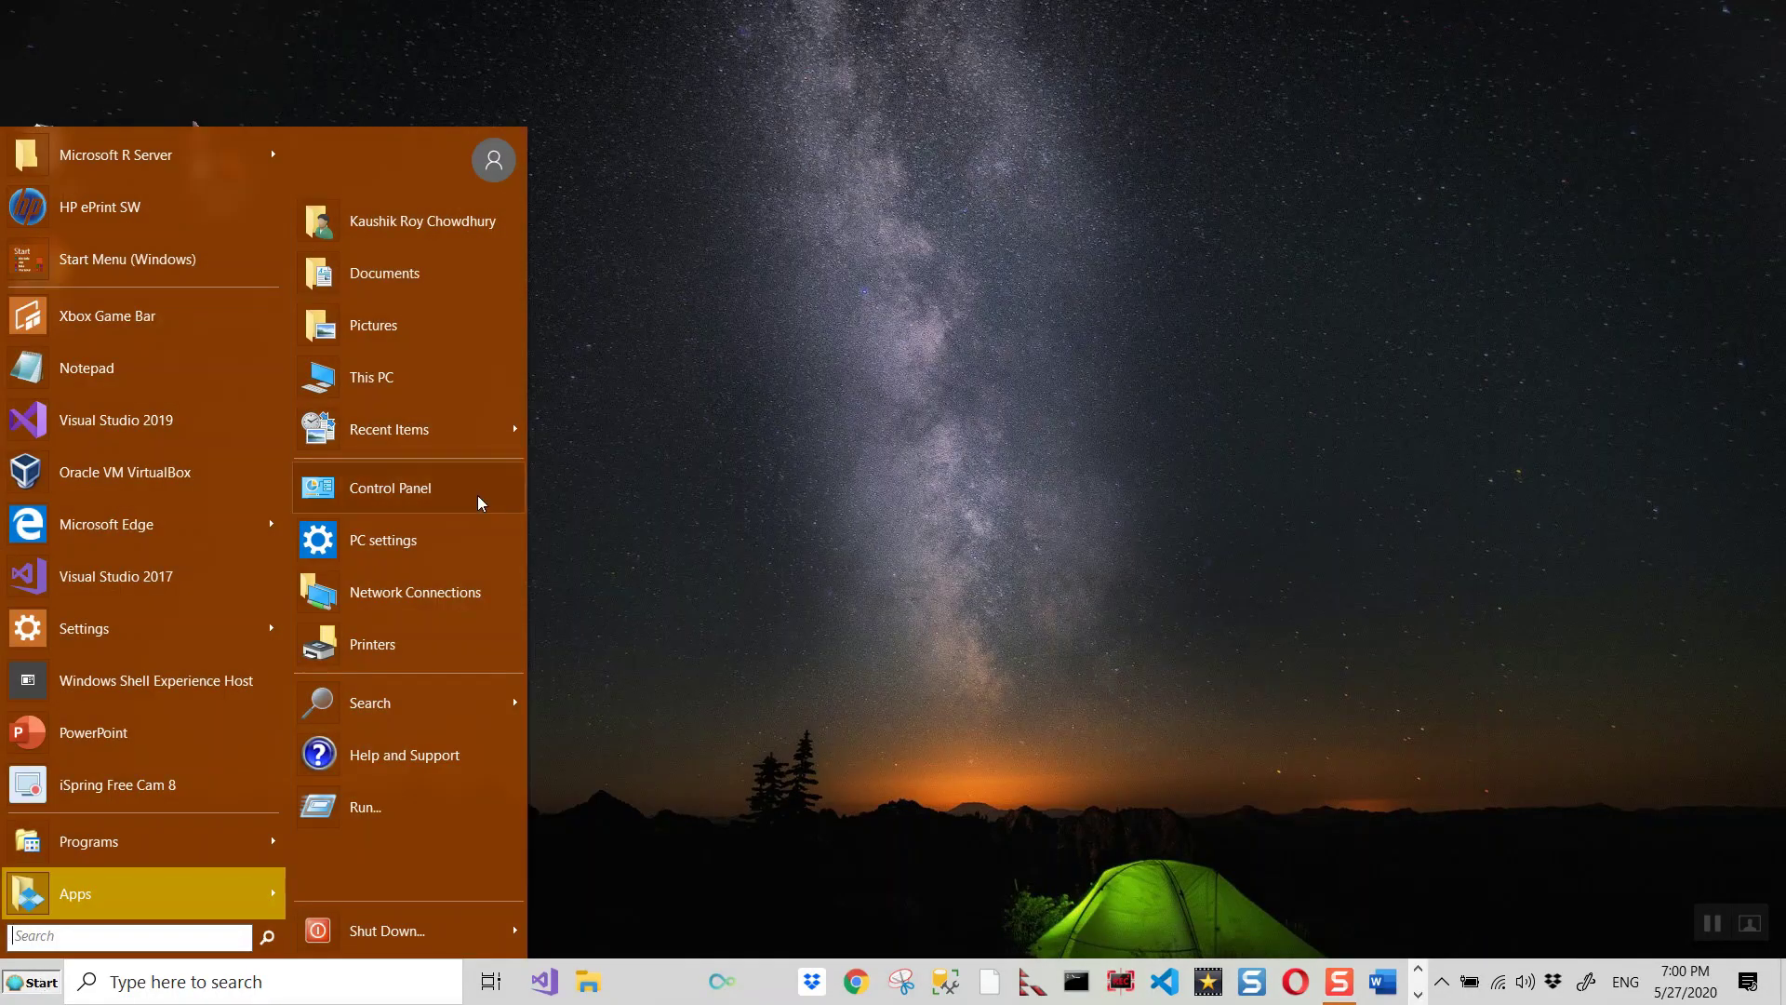
Tick Windows Subsystem for Linux in Control Panel's Windows Features list and apply the change.
left_click(441, 500)
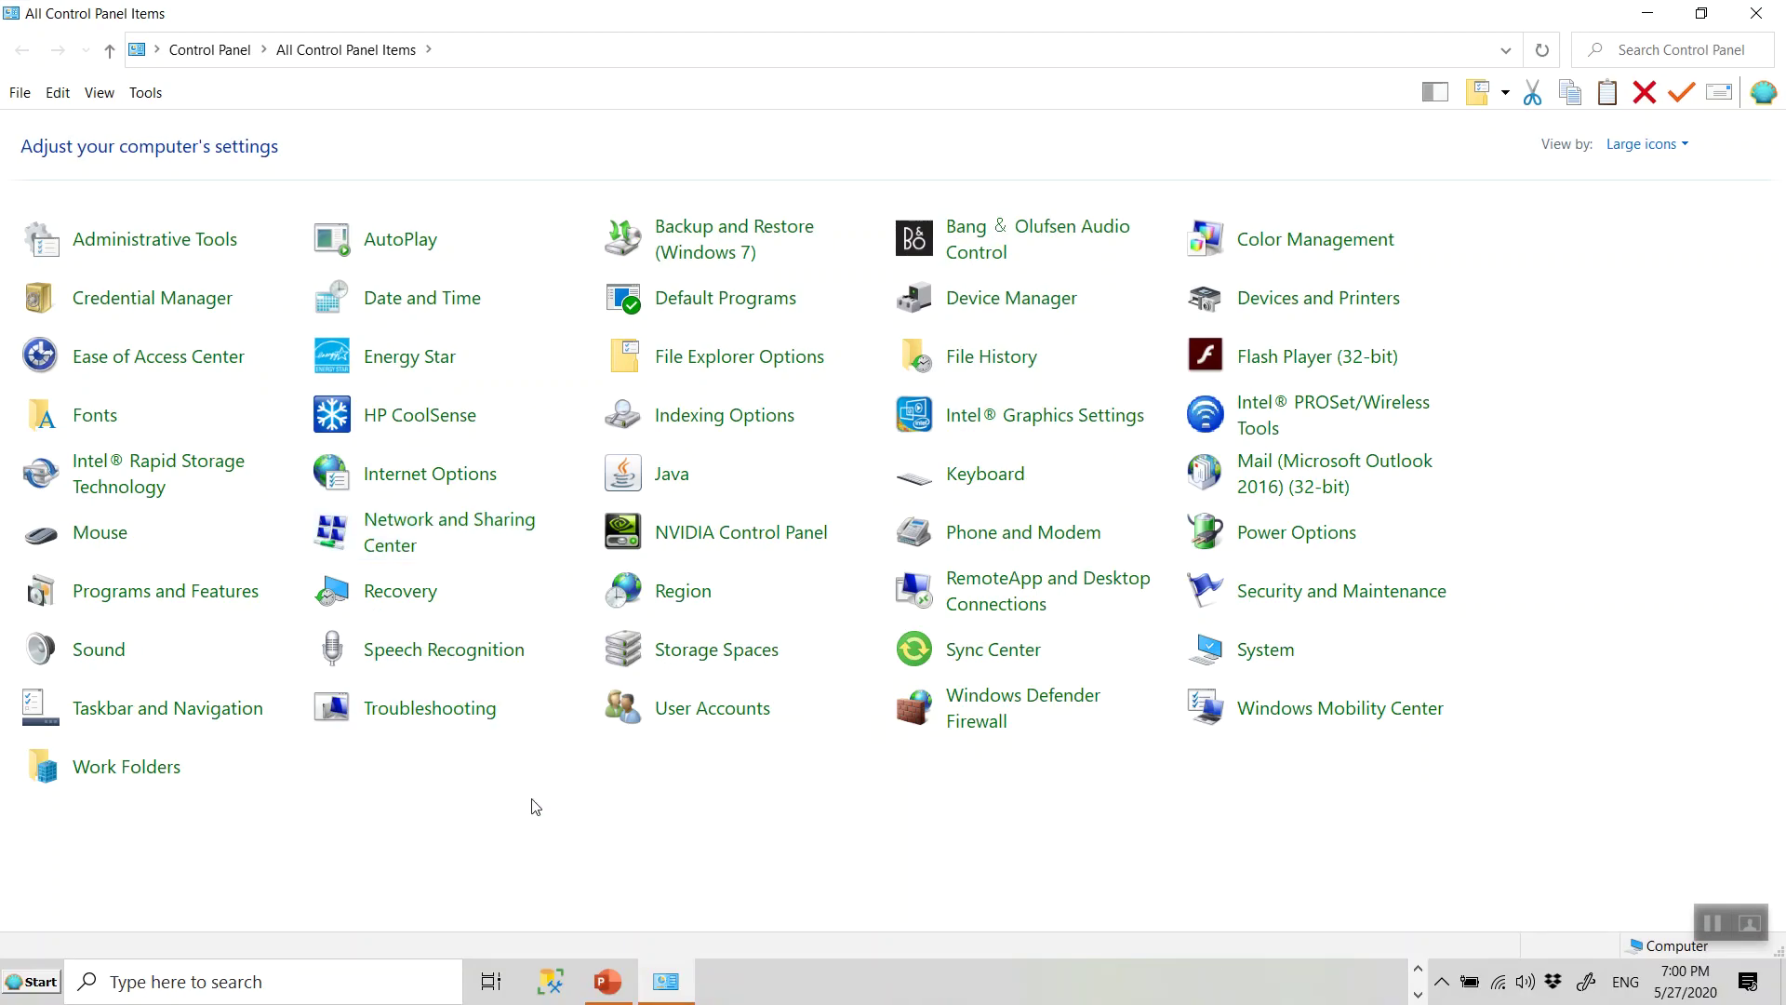
left_click(194, 617)
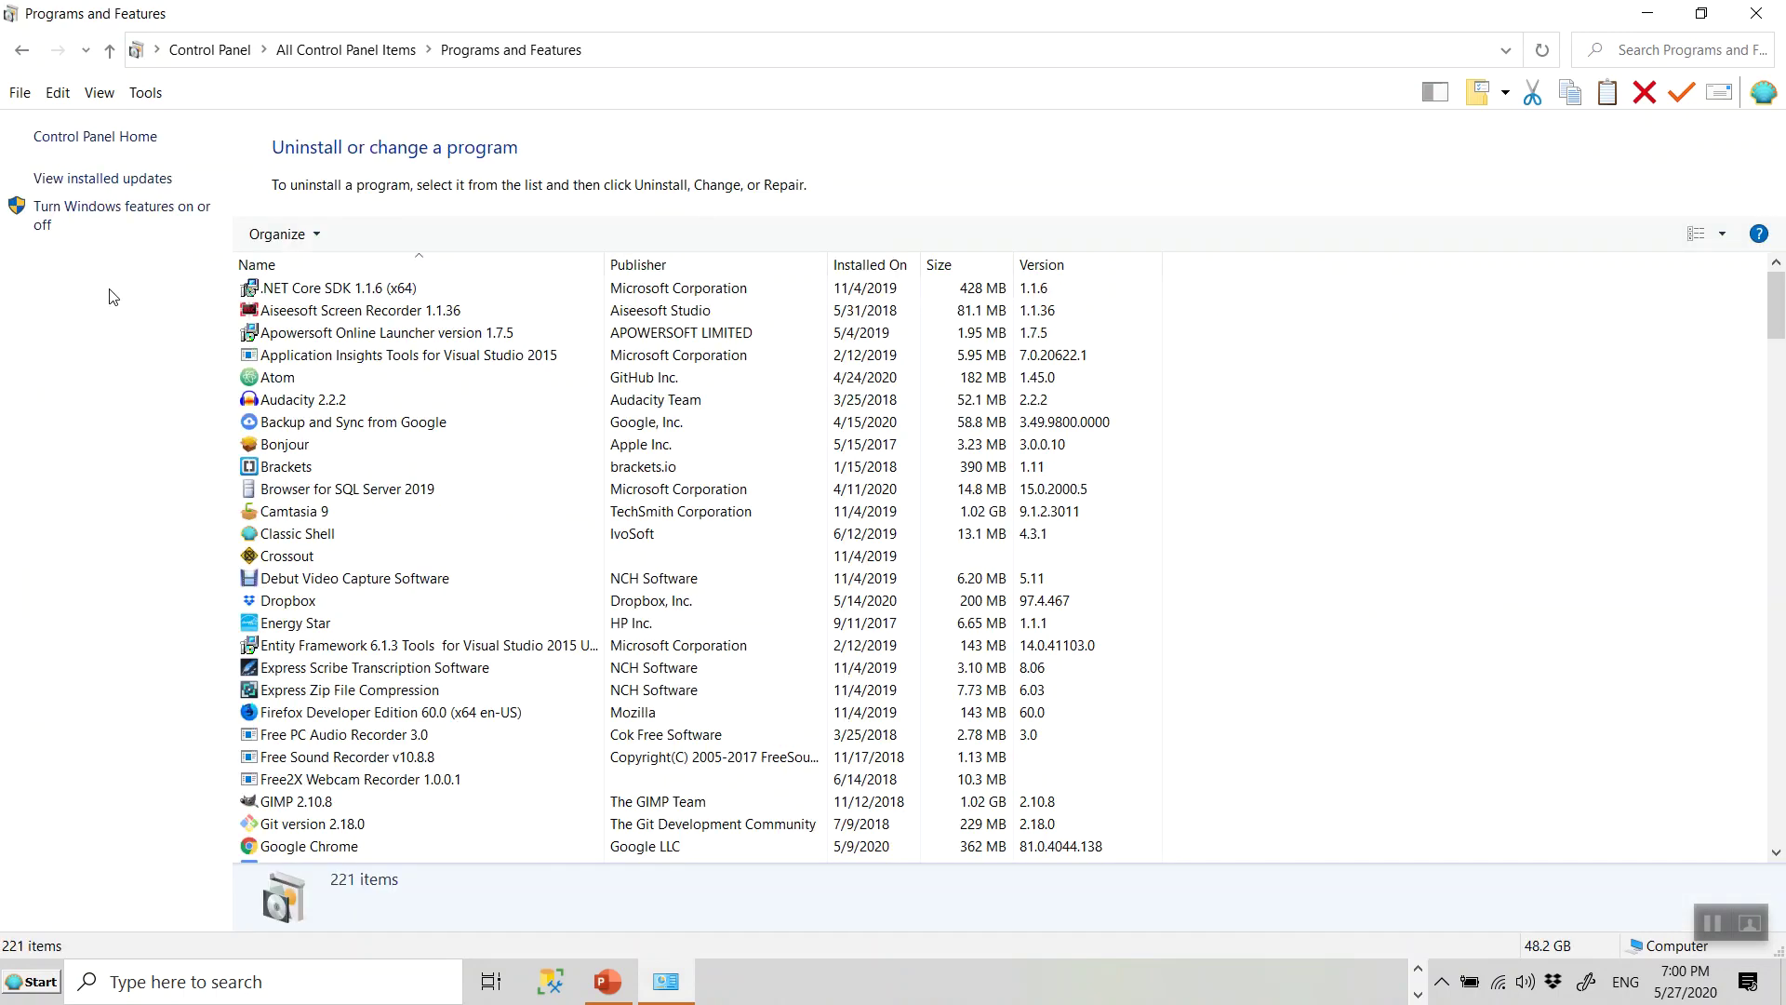
left_click(116, 214)
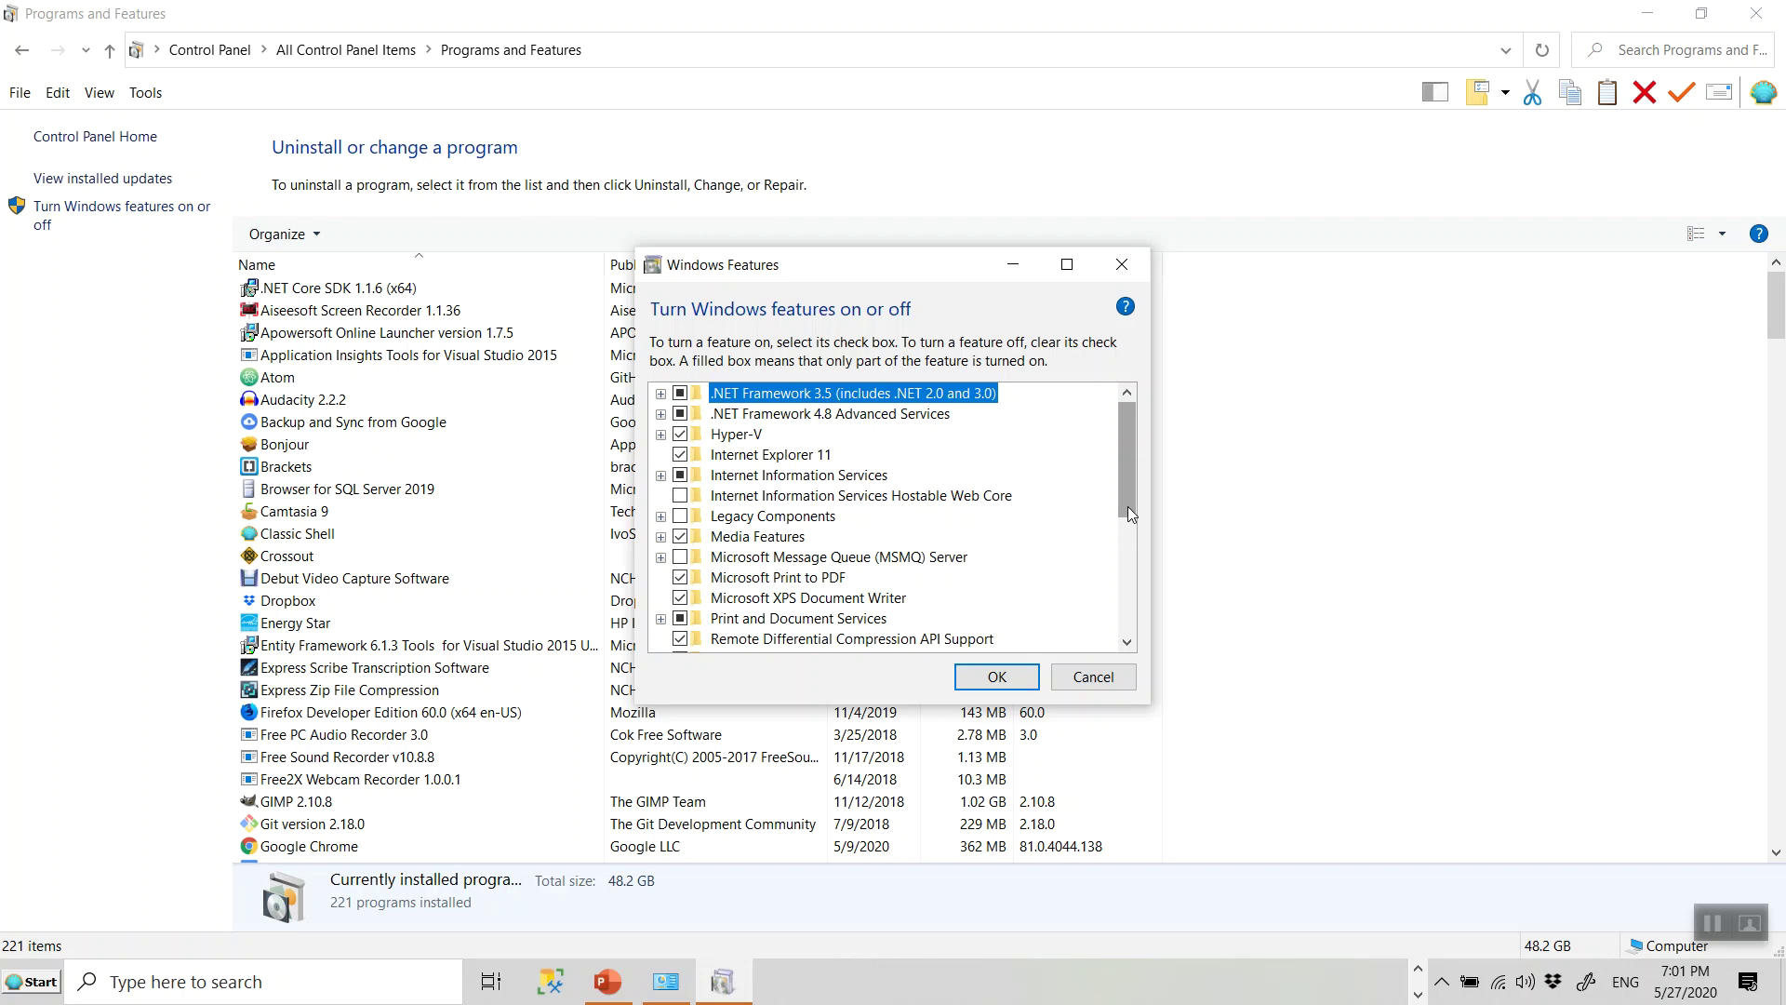
left_click_drag(1128, 506, 1136, 668)
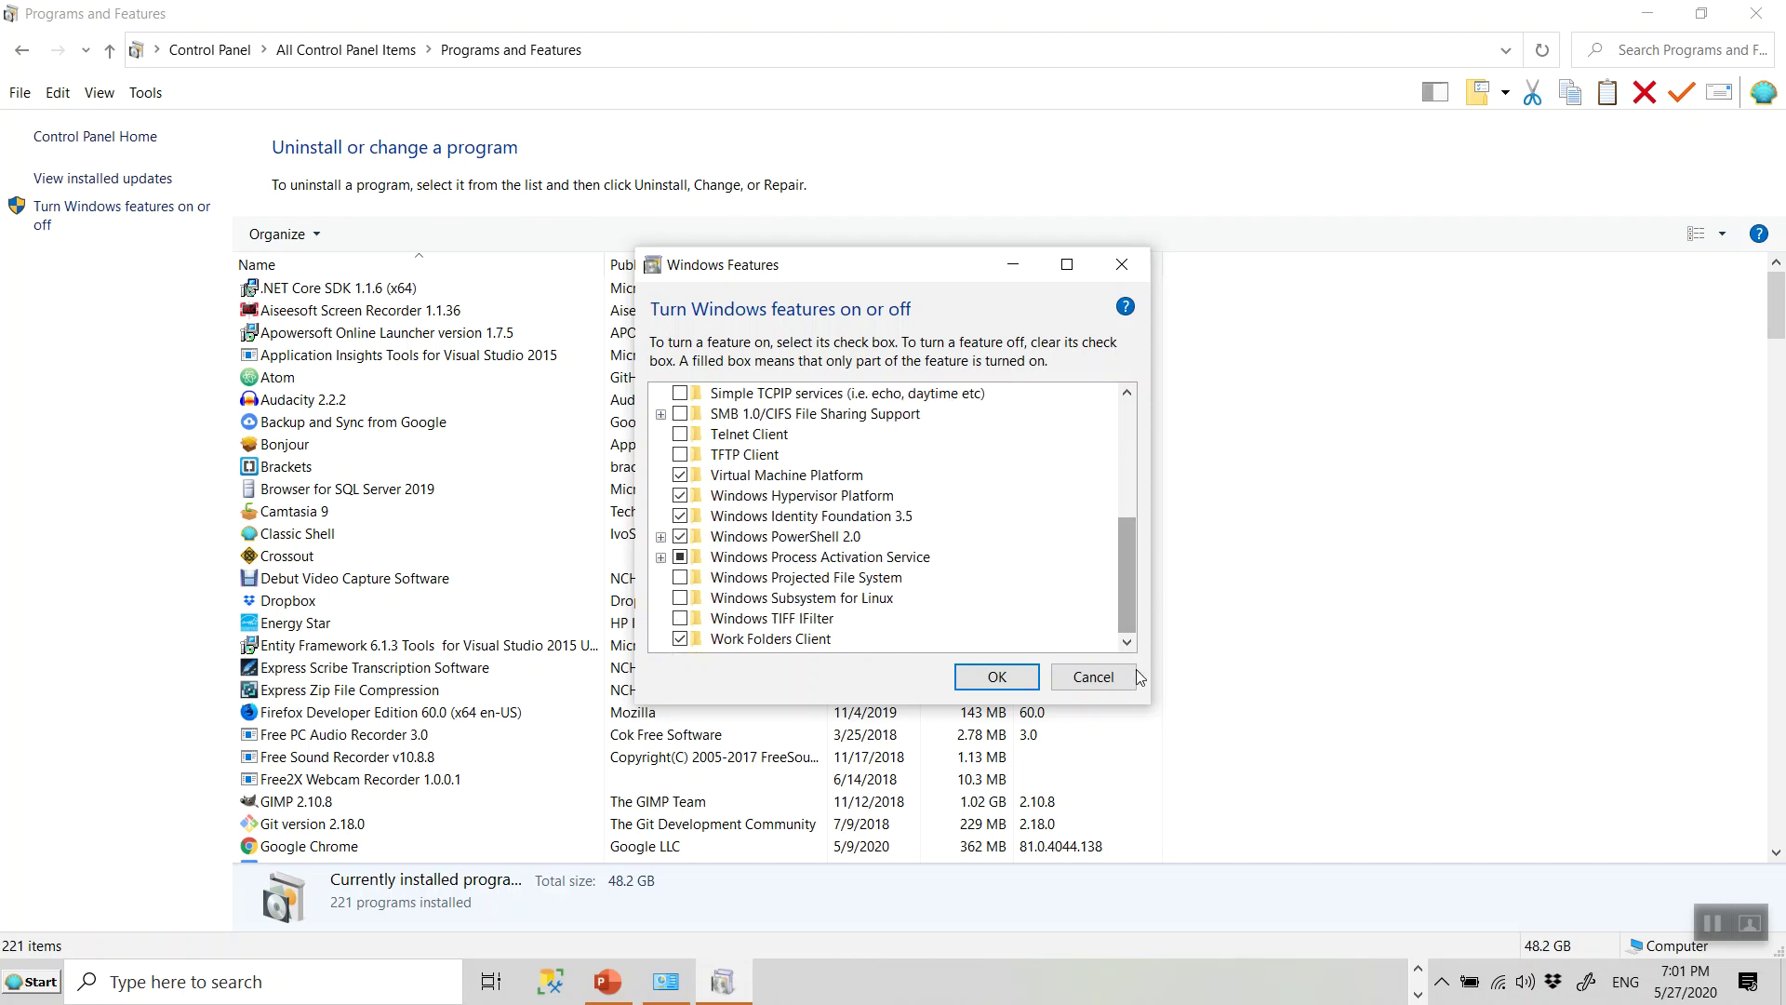
left_click(686, 602)
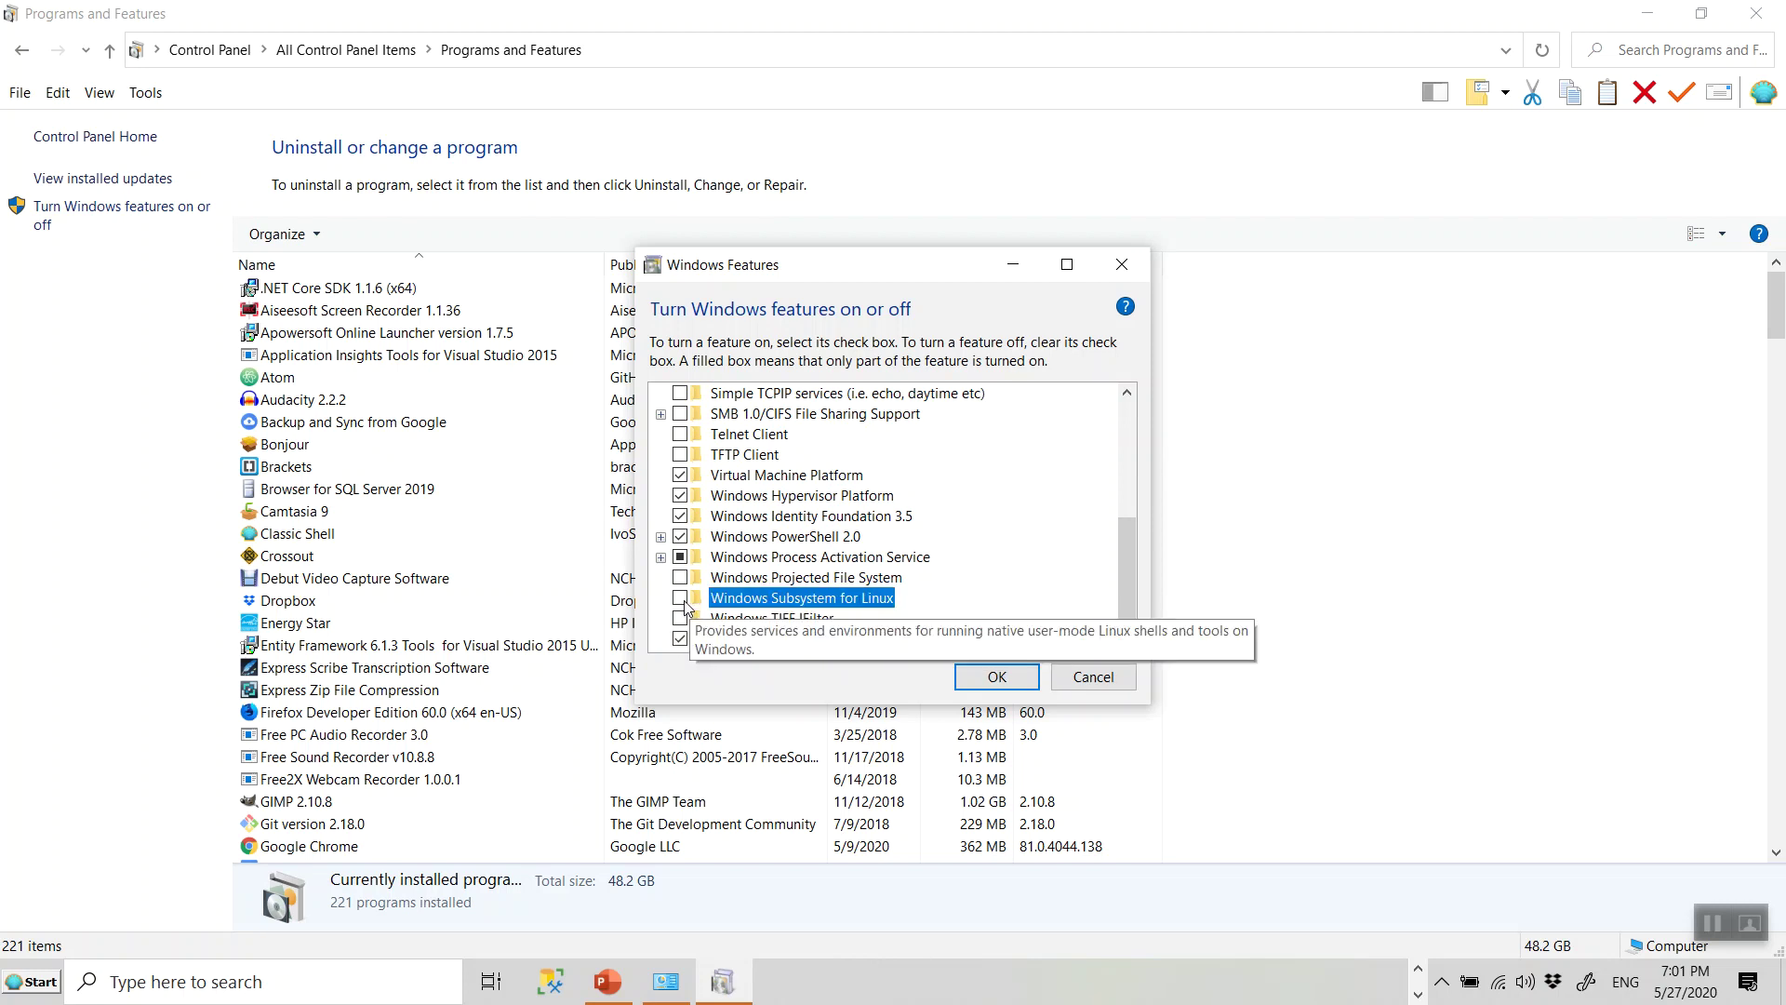
left_click(682, 600)
left_click(998, 680)
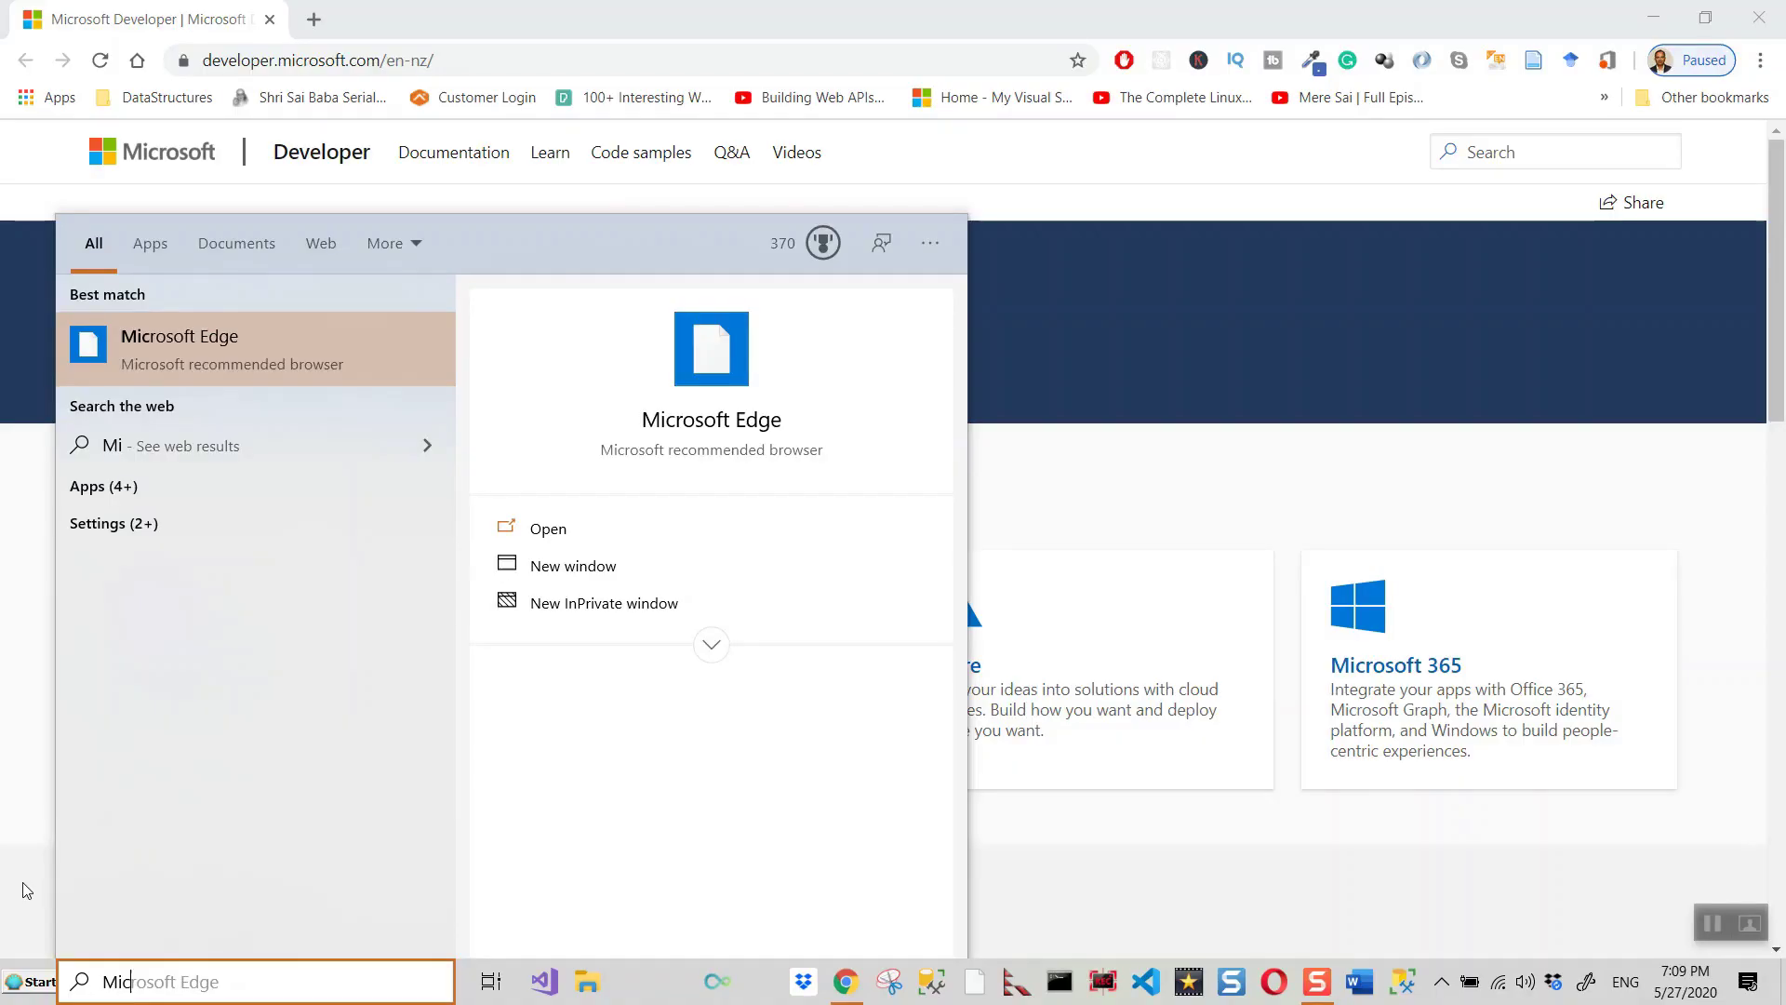
Open Microsoft Store maximized and search the Store for 'Ubuntu'.
type("rosdt")
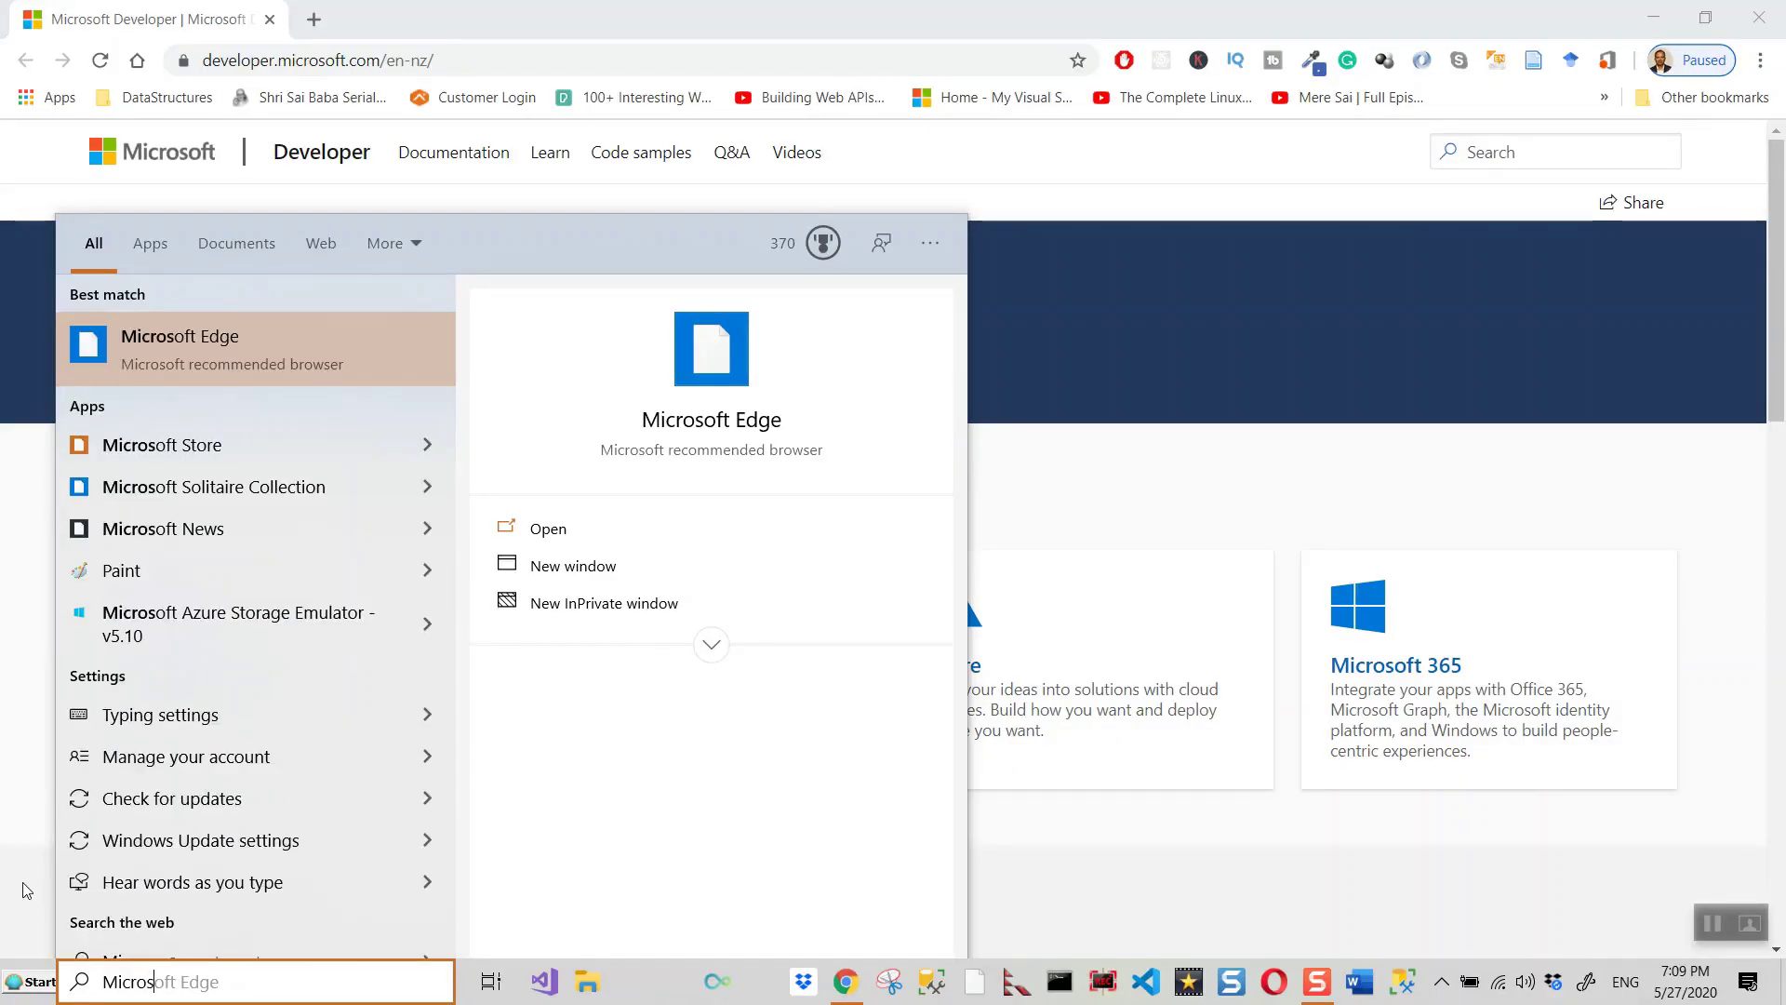
key("BackSpace")
key("BackSpace")
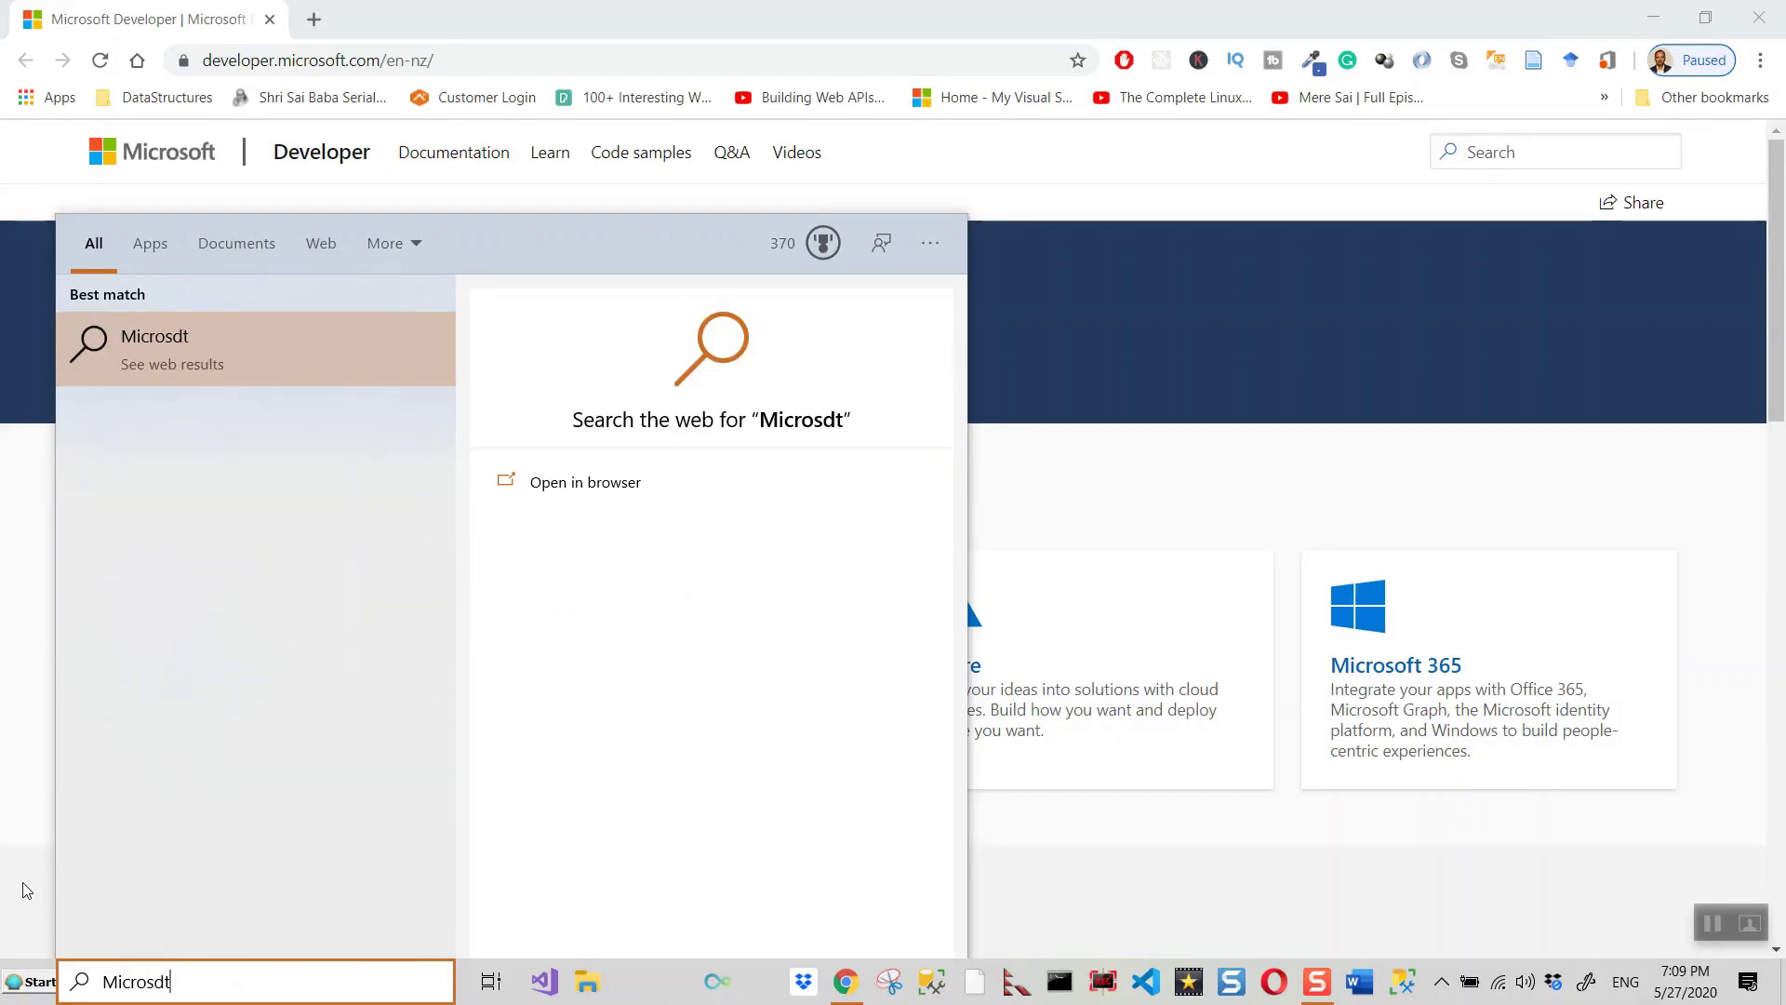
type("oft")
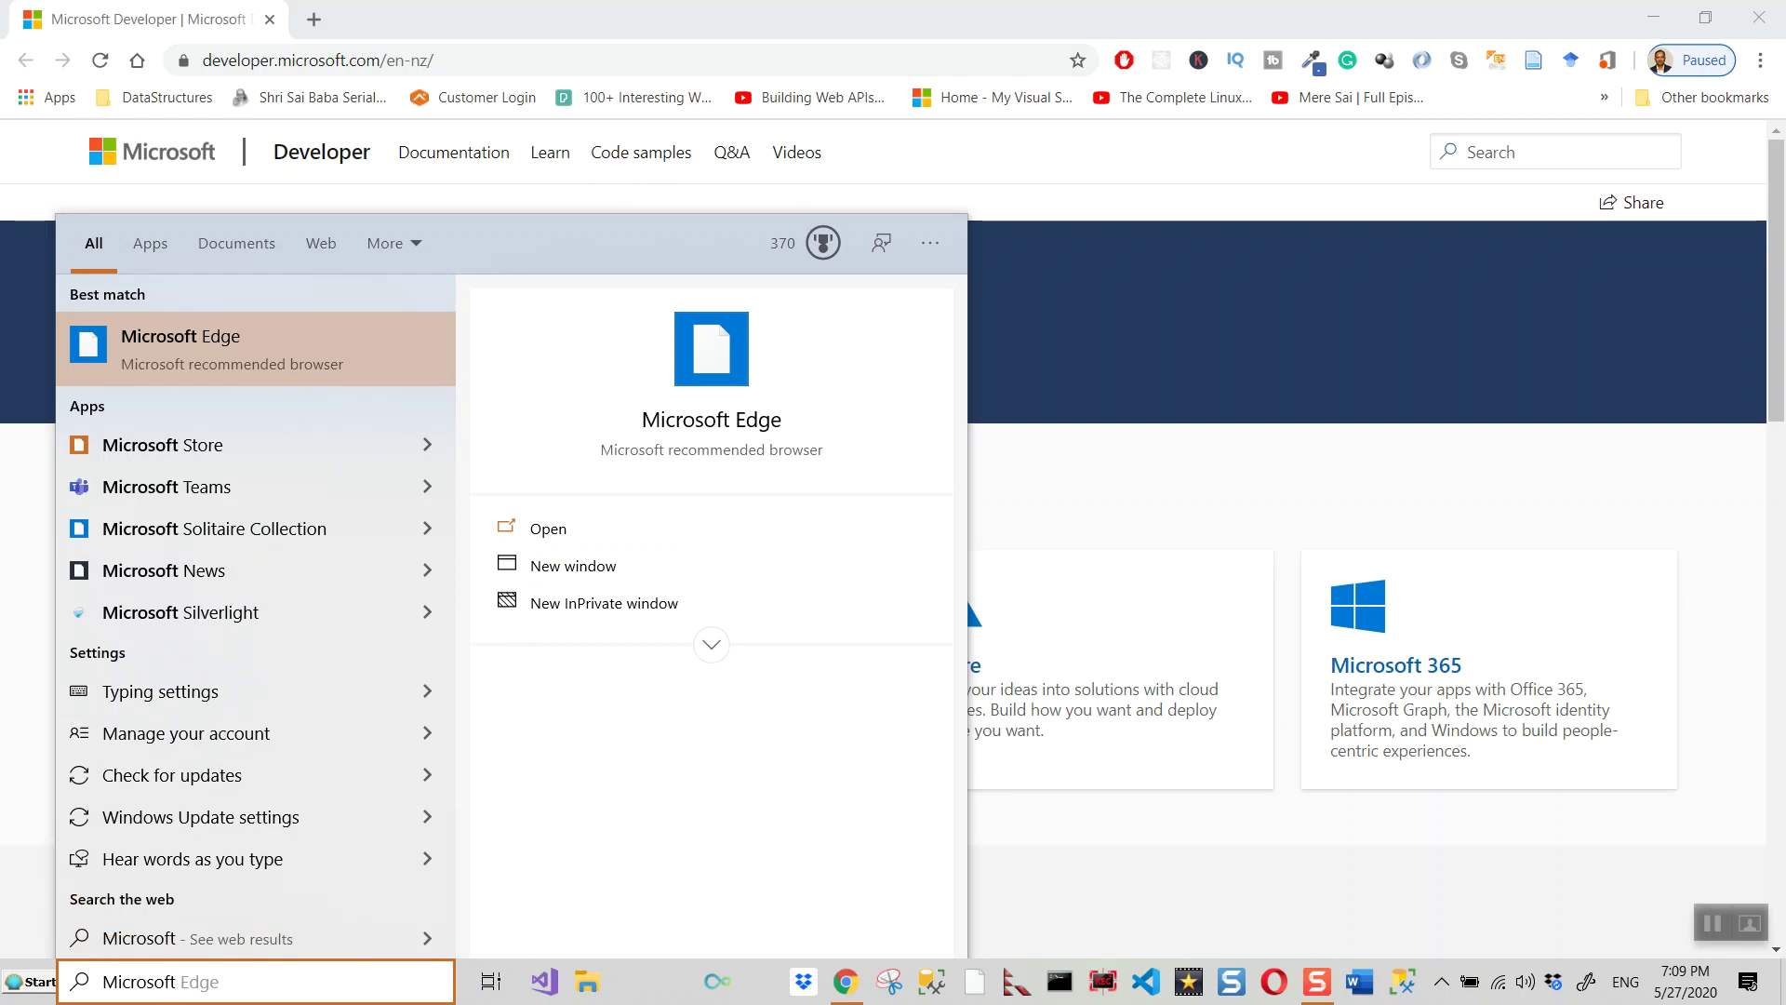
left_click(249, 443)
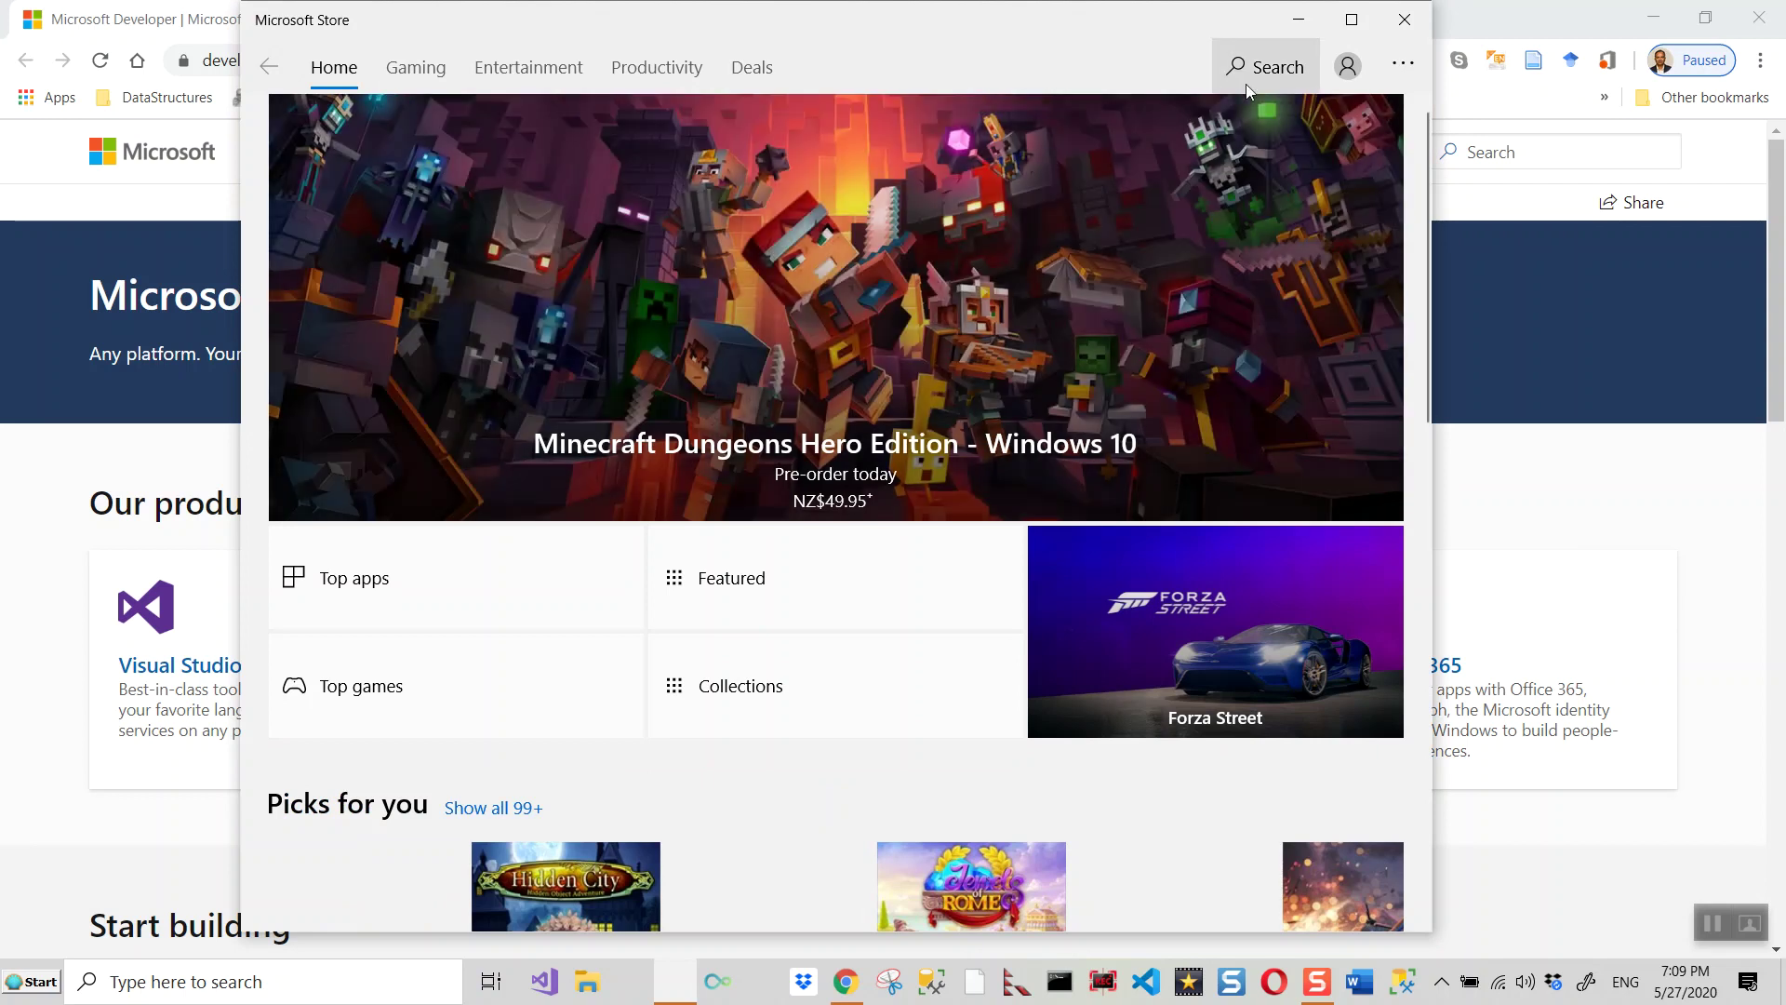
left_click(1351, 21)
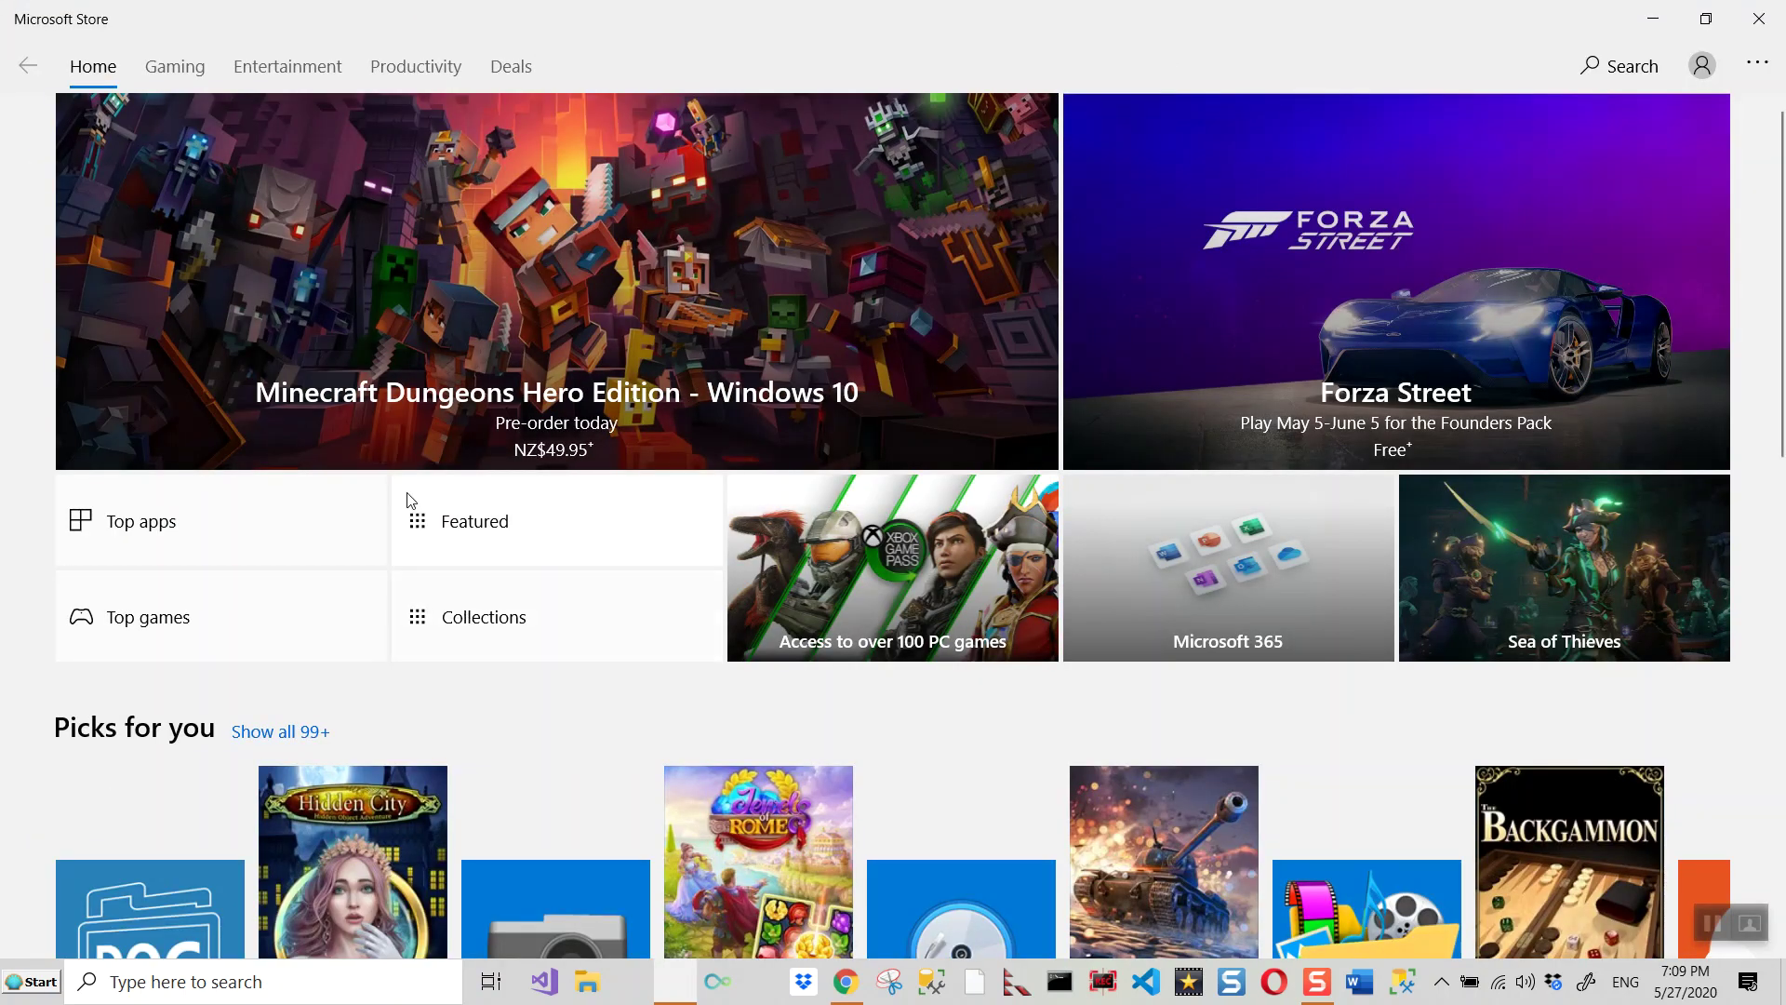
left_click(1639, 82)
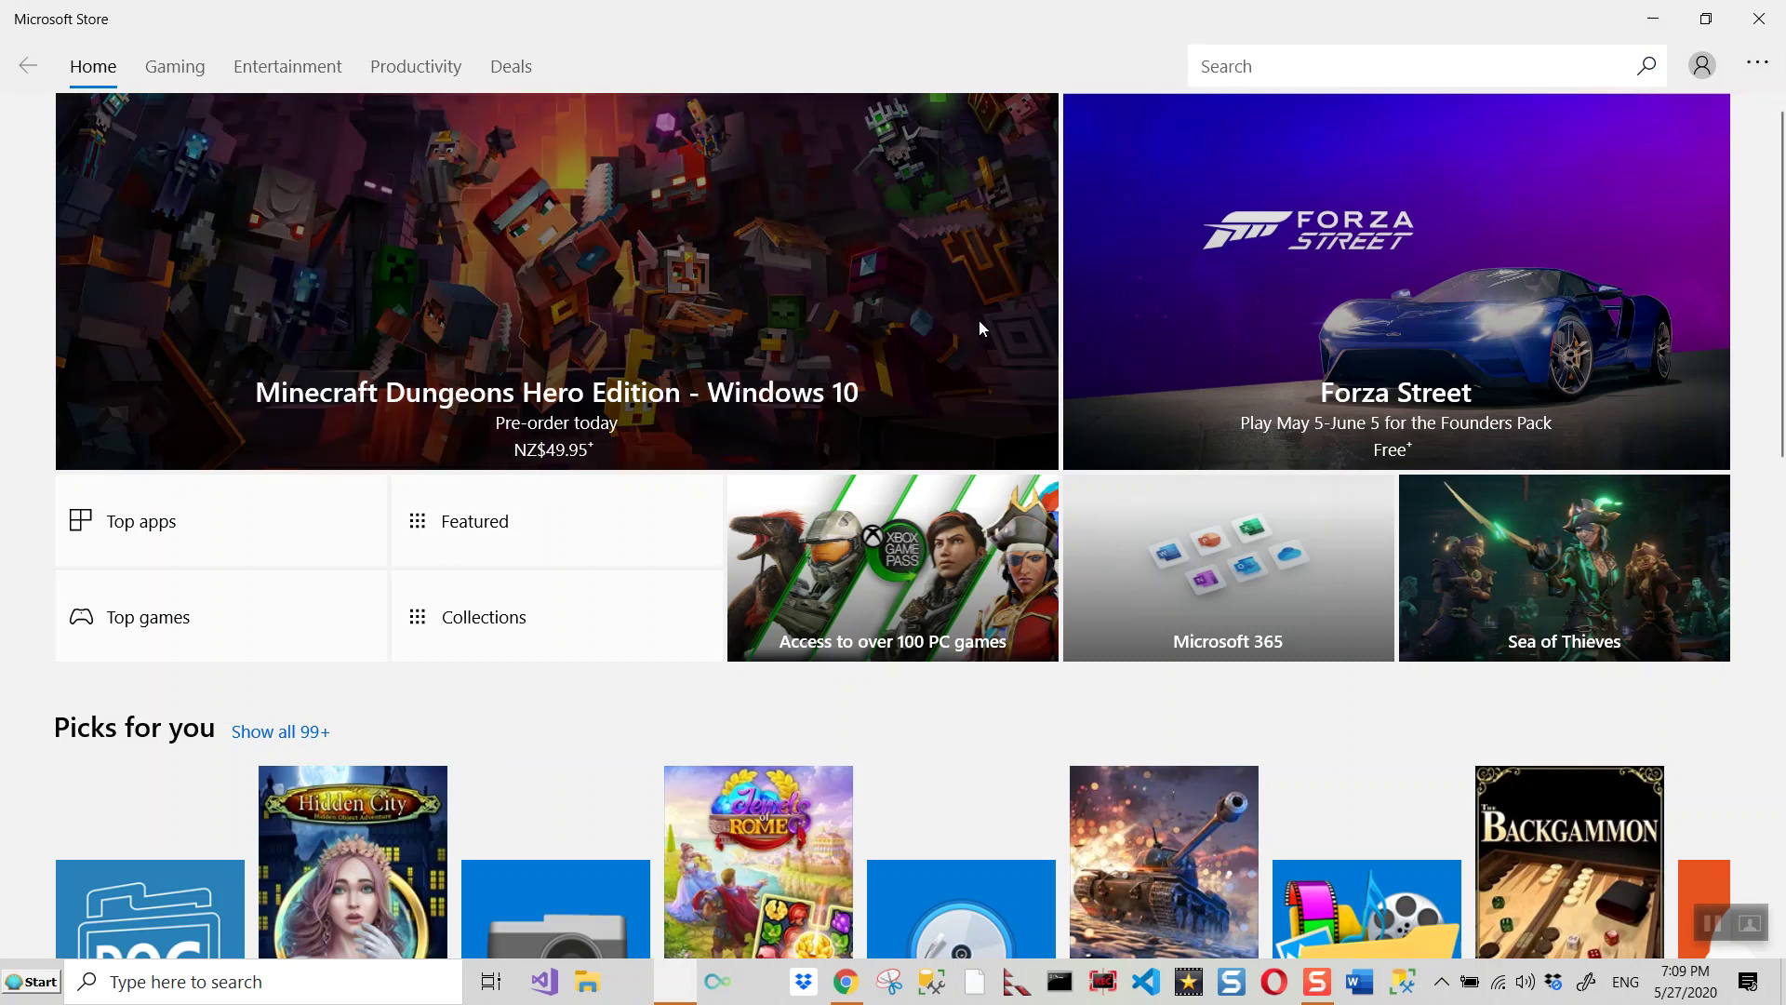
type("Ubuntu")
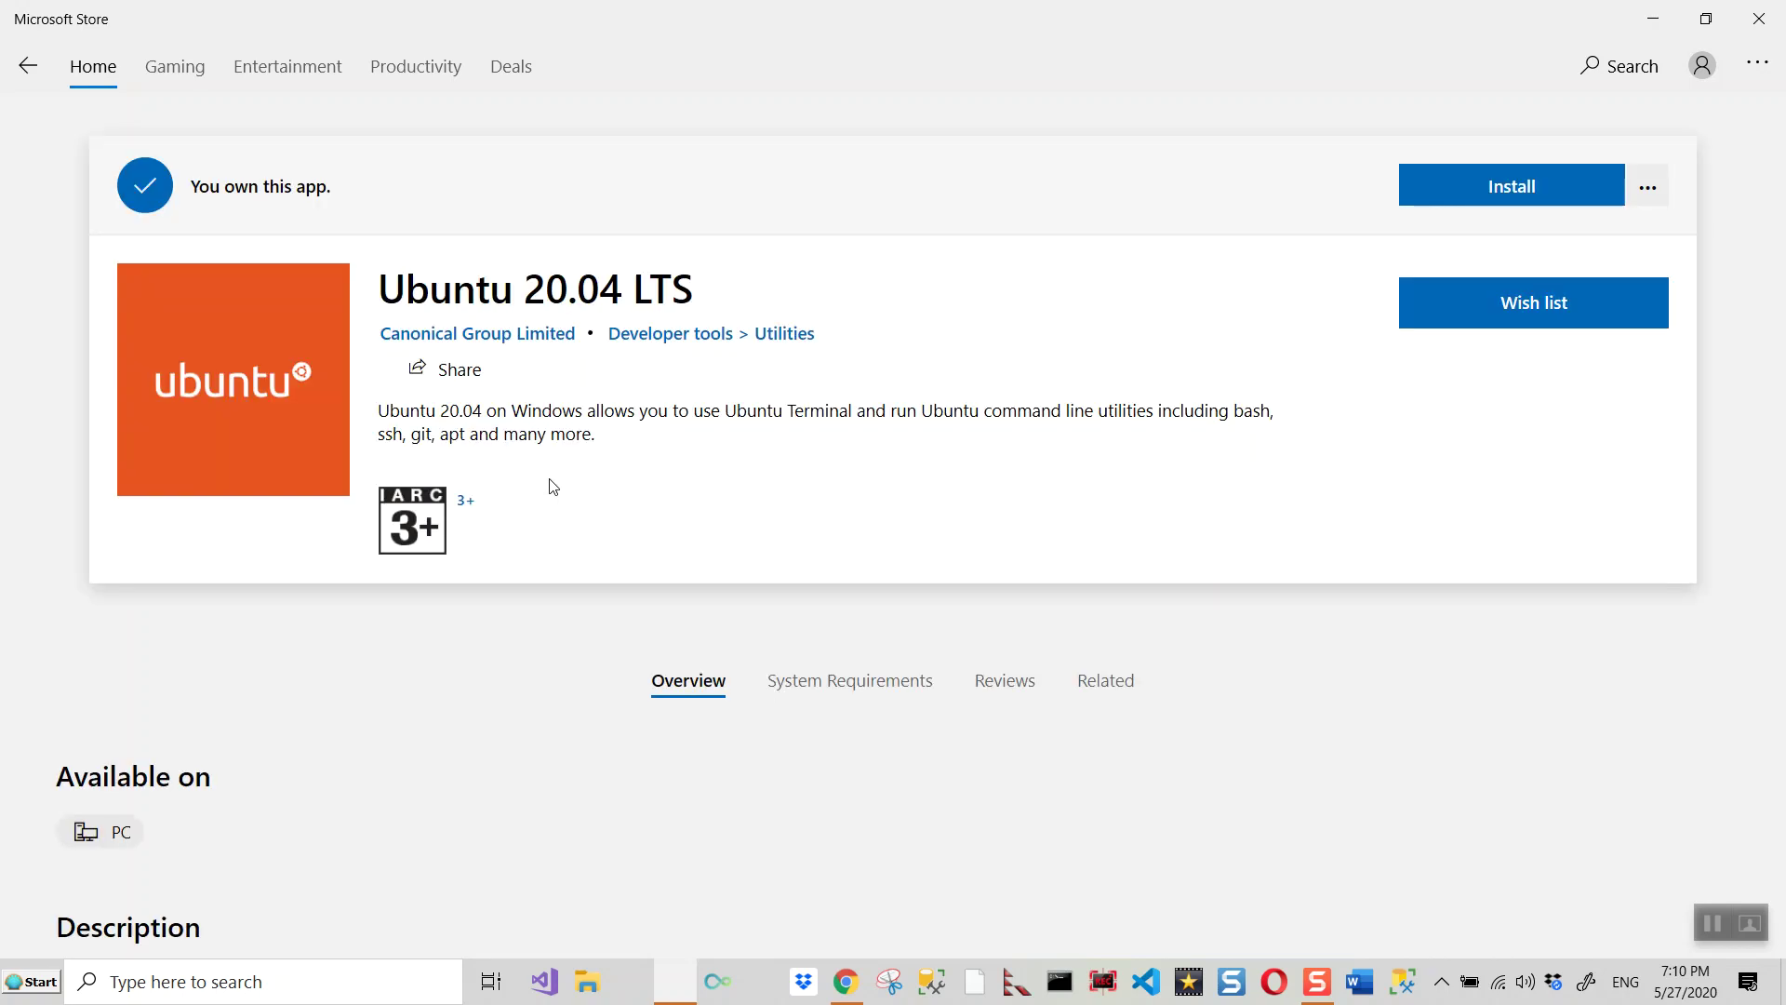
Install Ubuntu 20.04 LTS from its Store page onto the C: drive.
left_click(1511, 184)
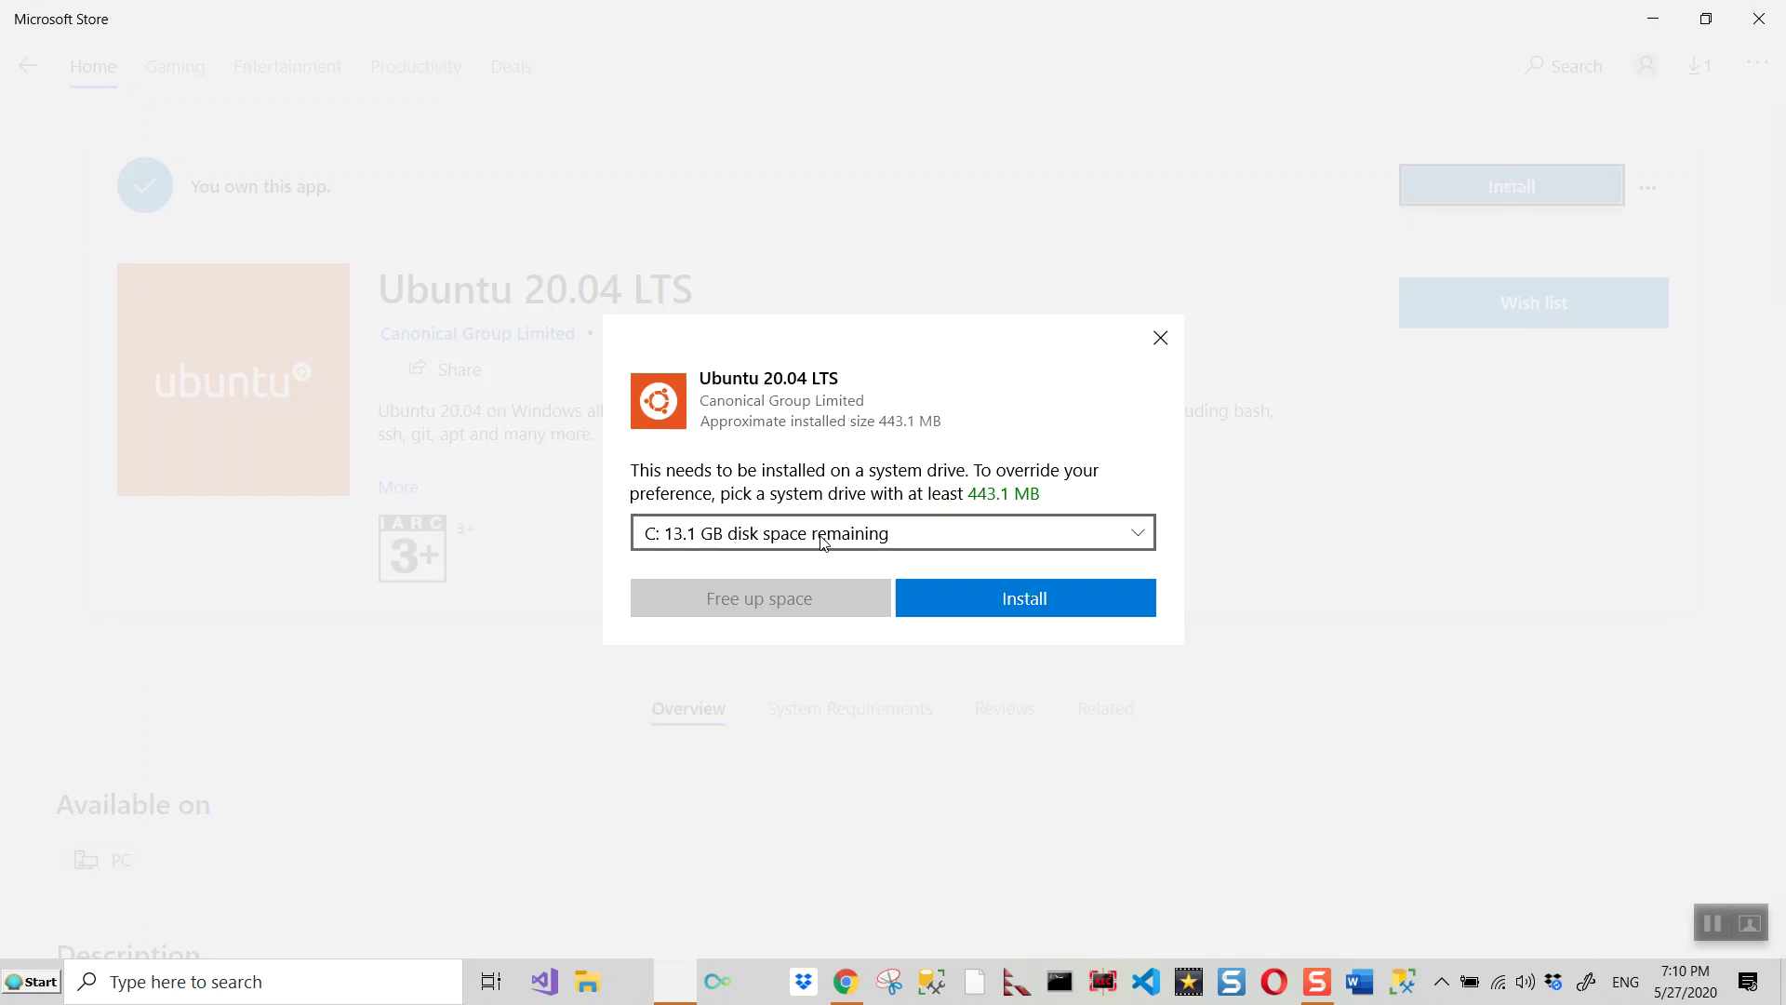
left_click(1143, 531)
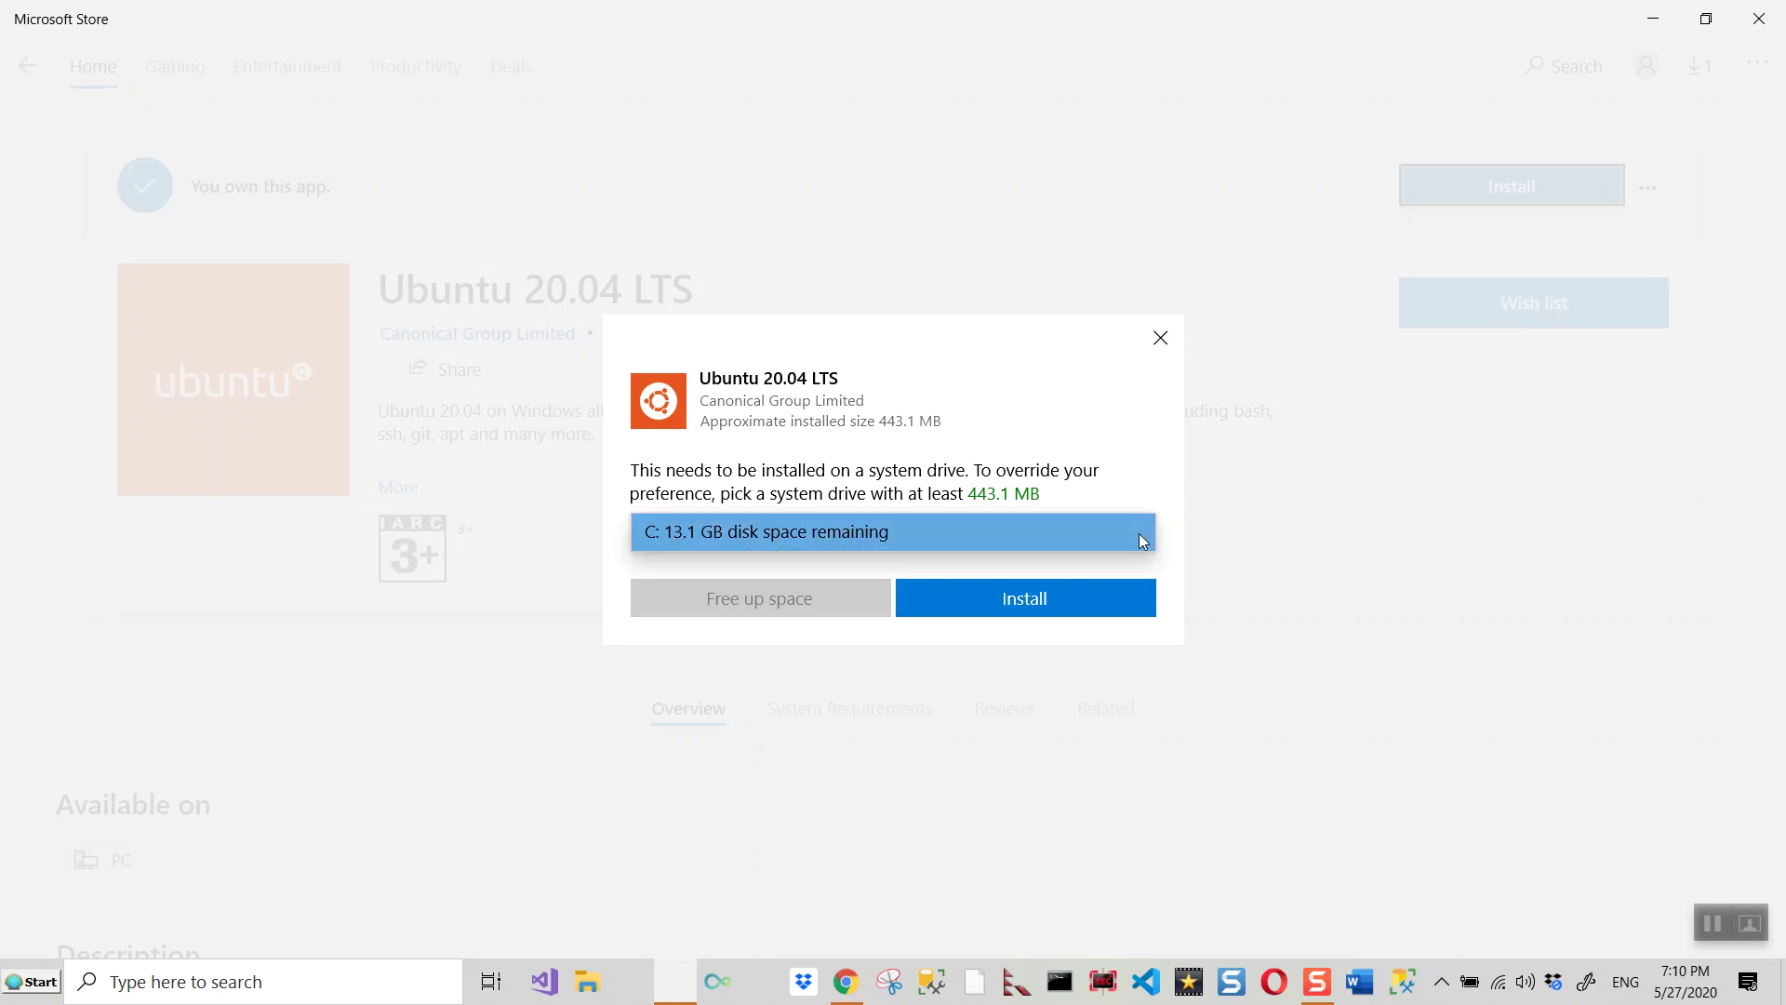
left_click(1143, 540)
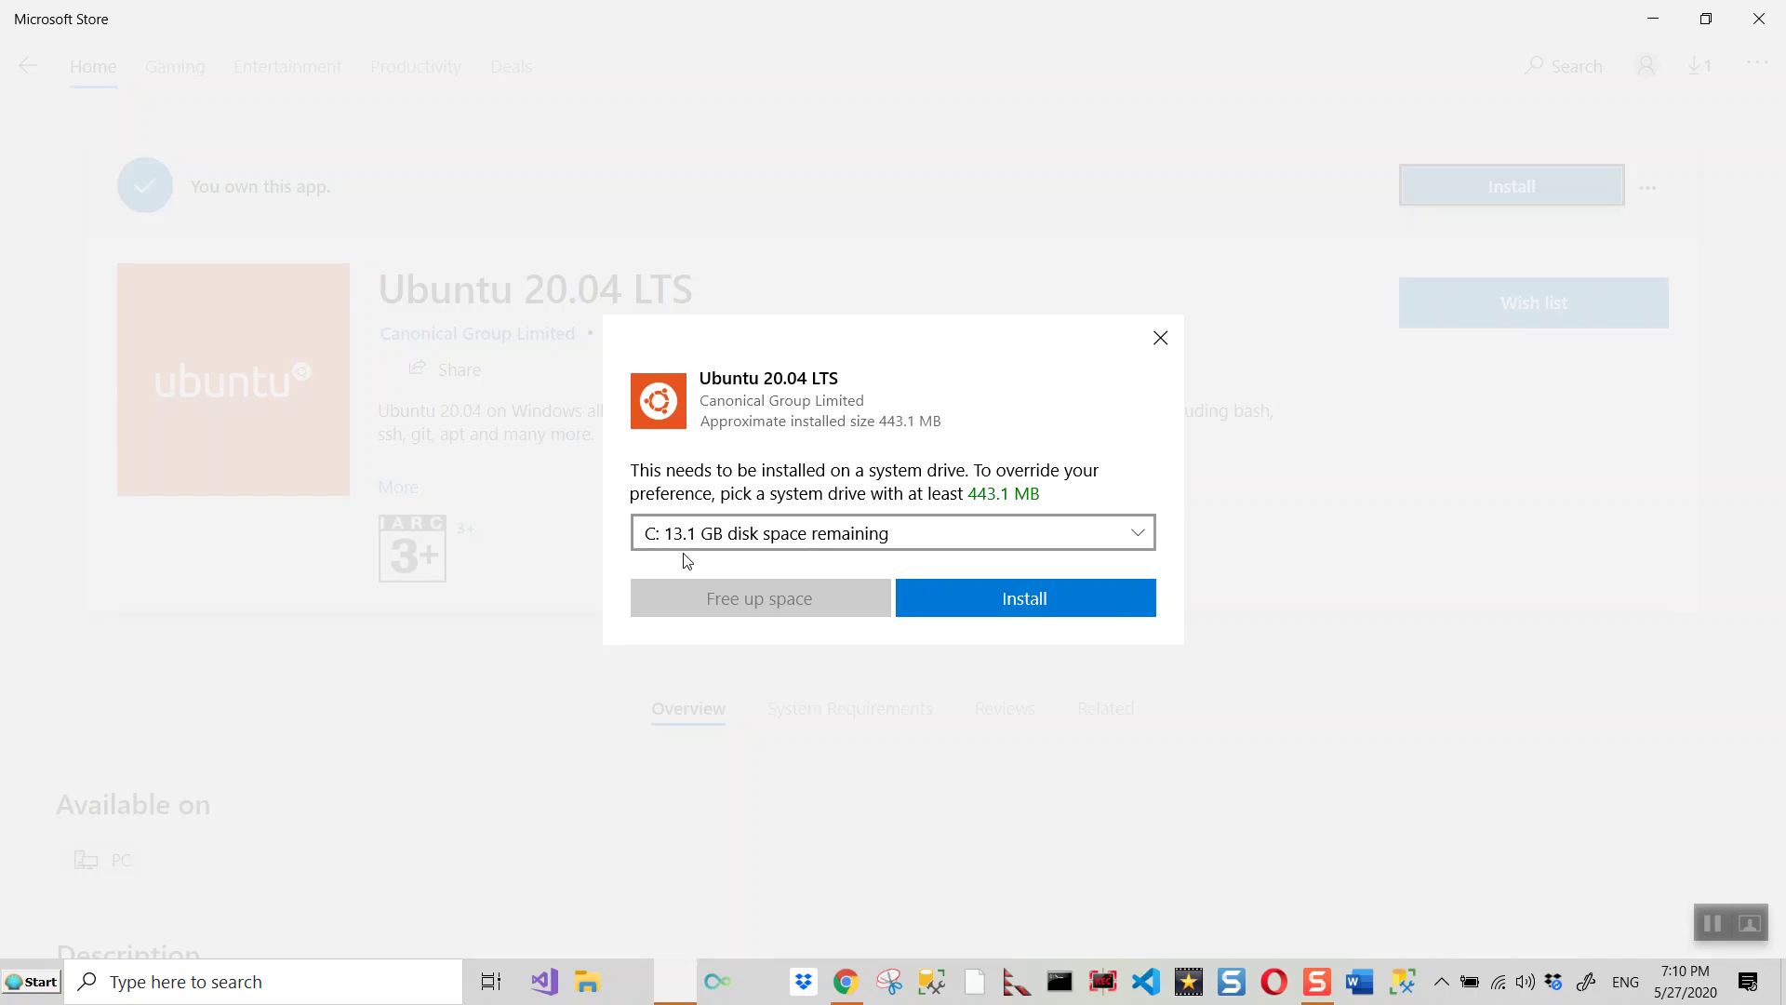
left_click(1008, 607)
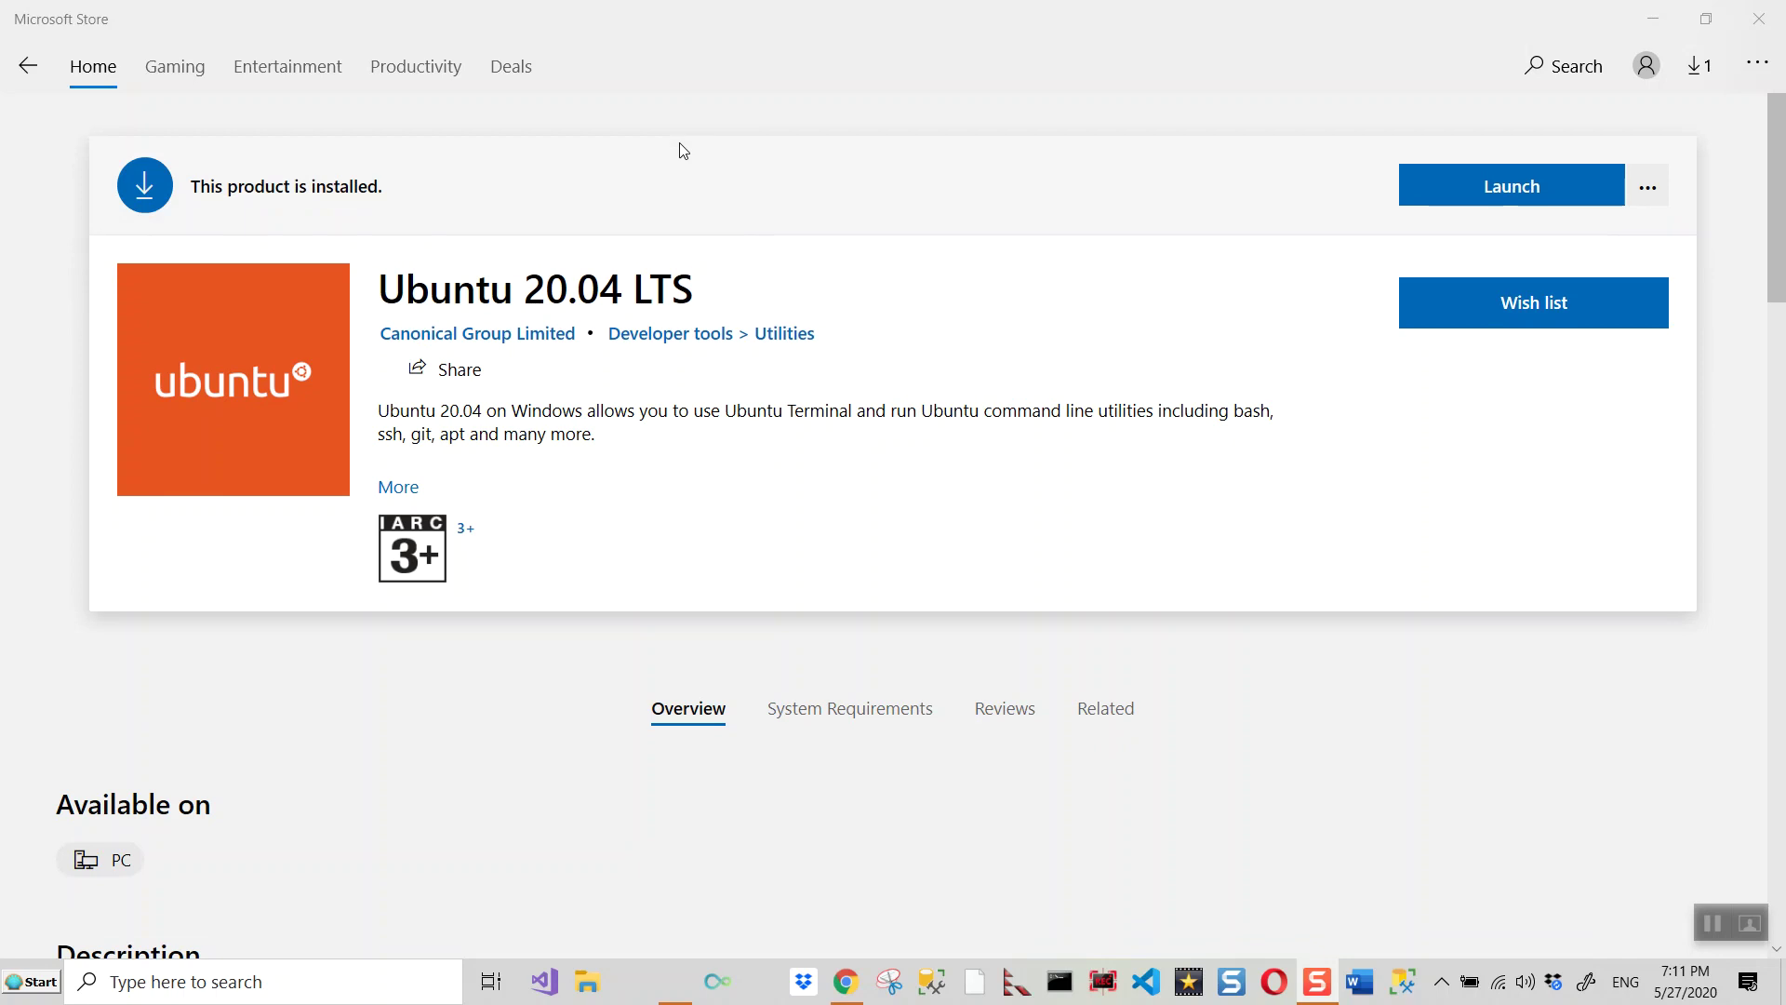
Launch Ubuntu 20.04 LTS and reposition its console while first-run installation completes.
left_click(1544, 196)
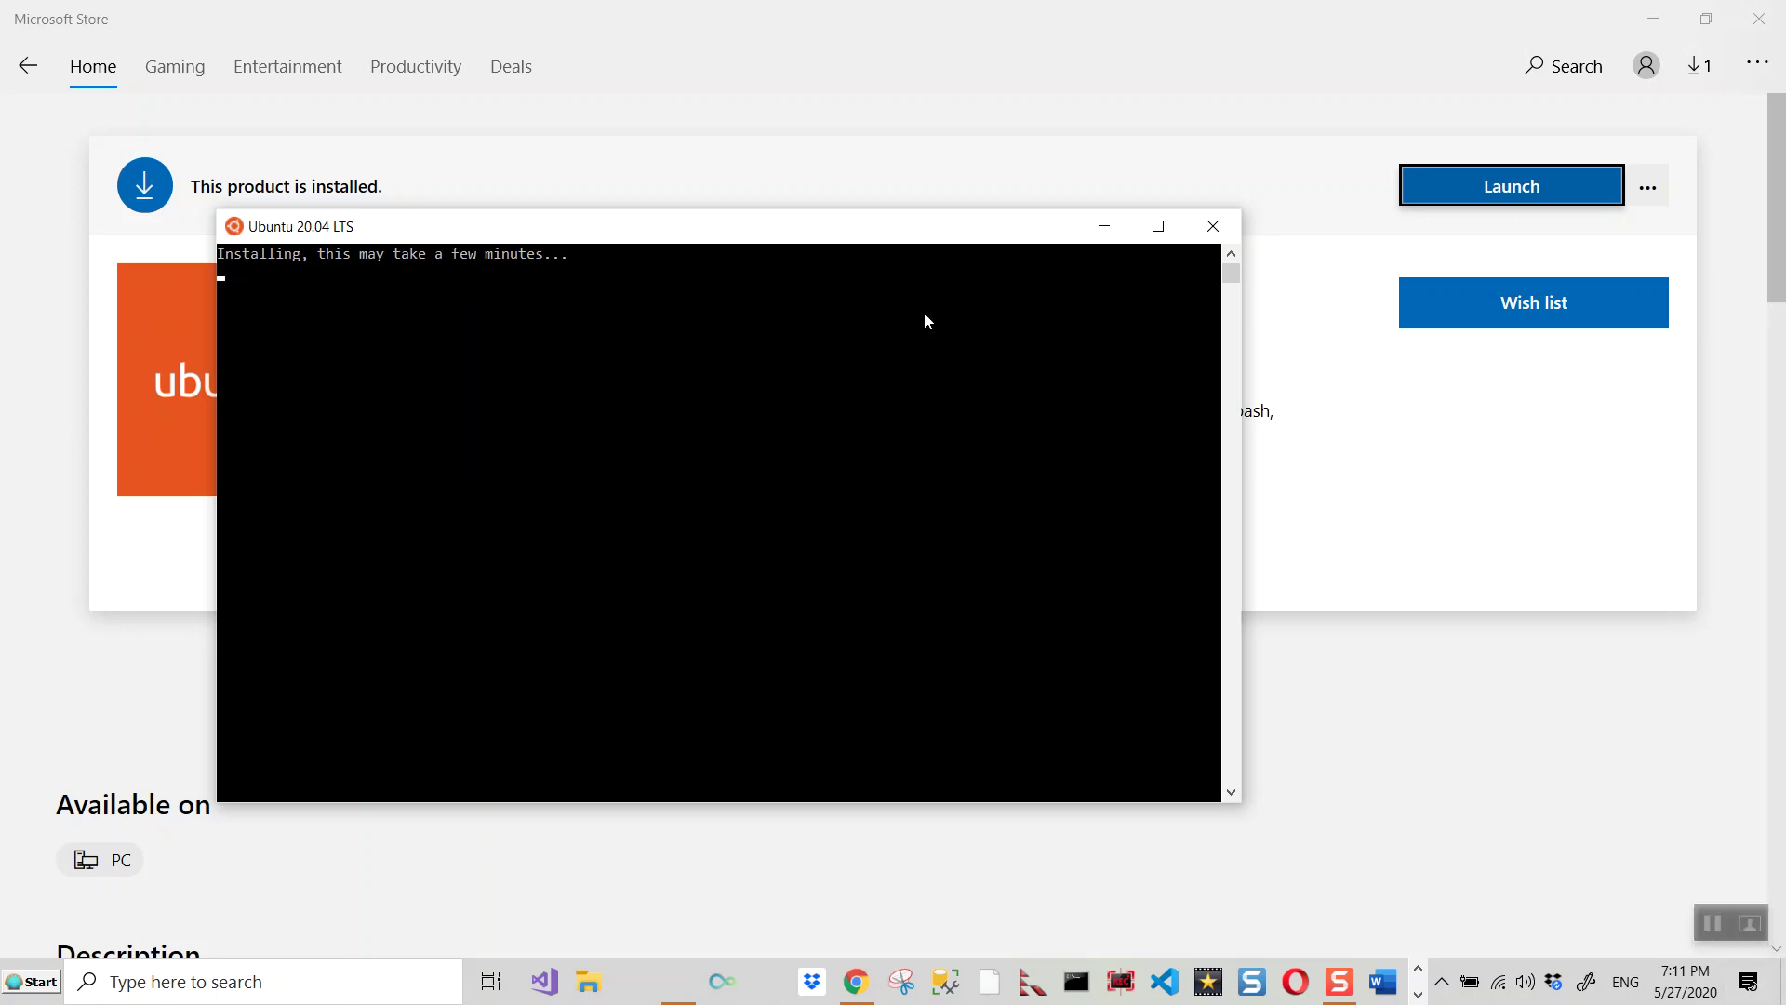
left_click_drag(899, 235, 950, 532)
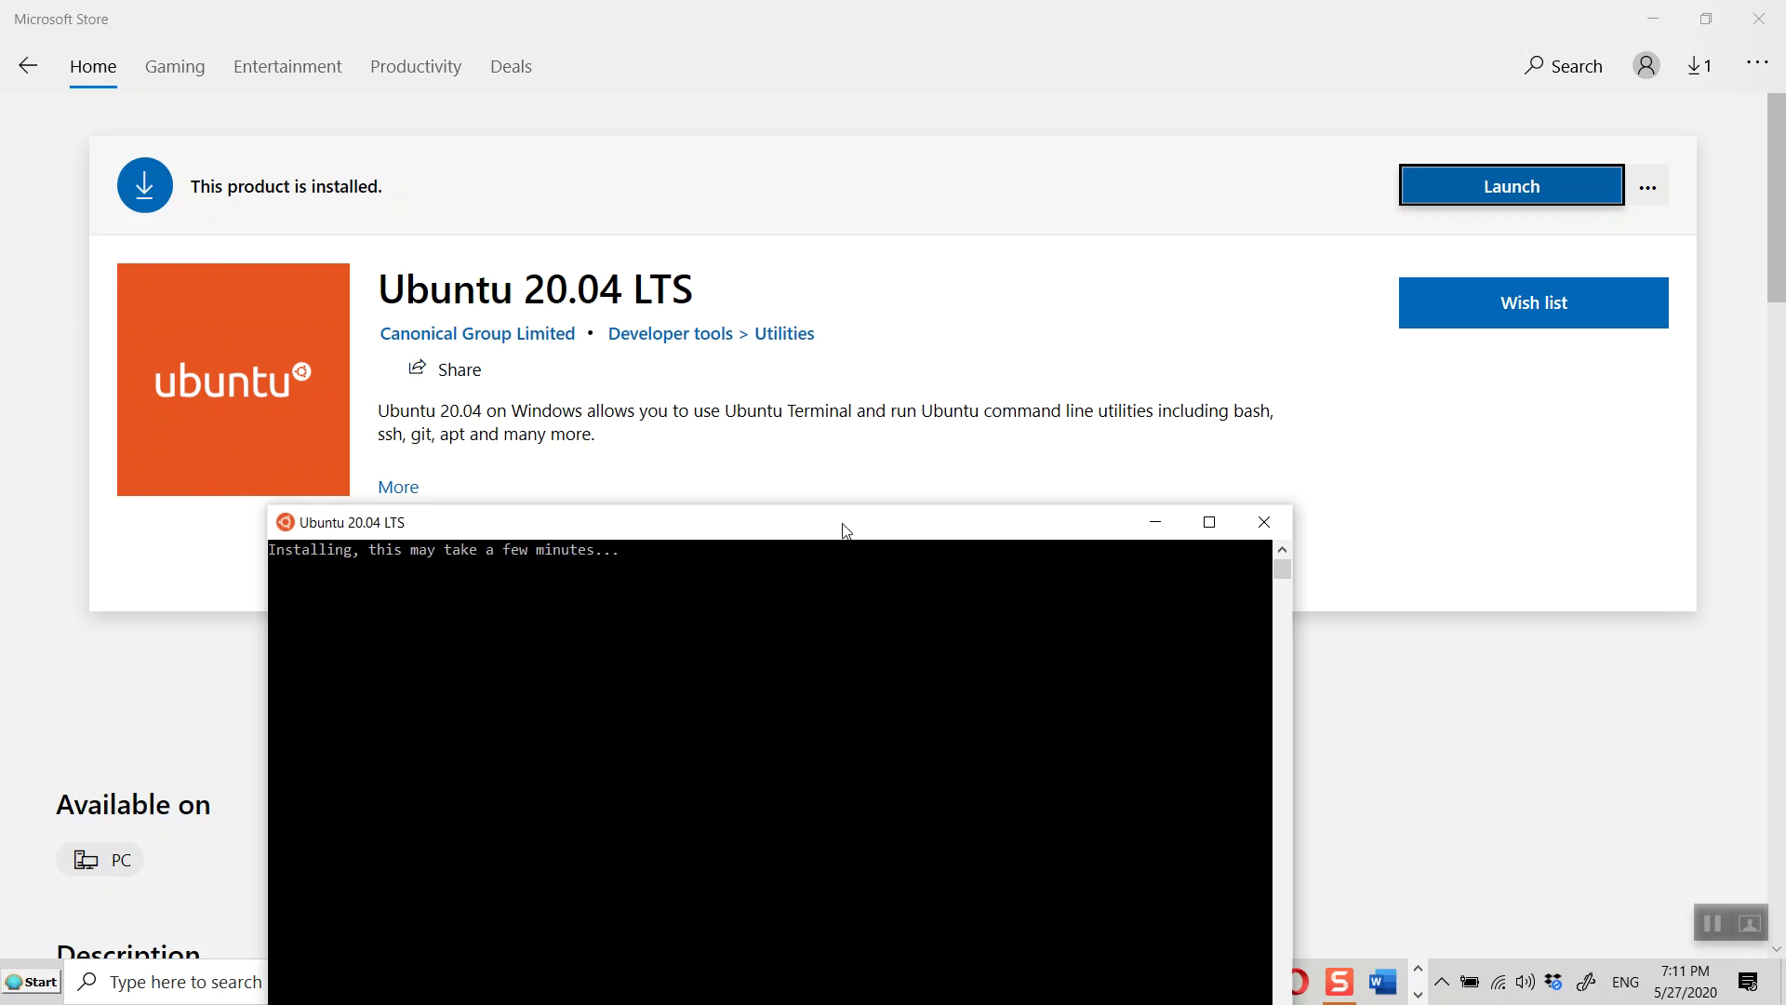
left_click_drag(846, 532, 787, 250)
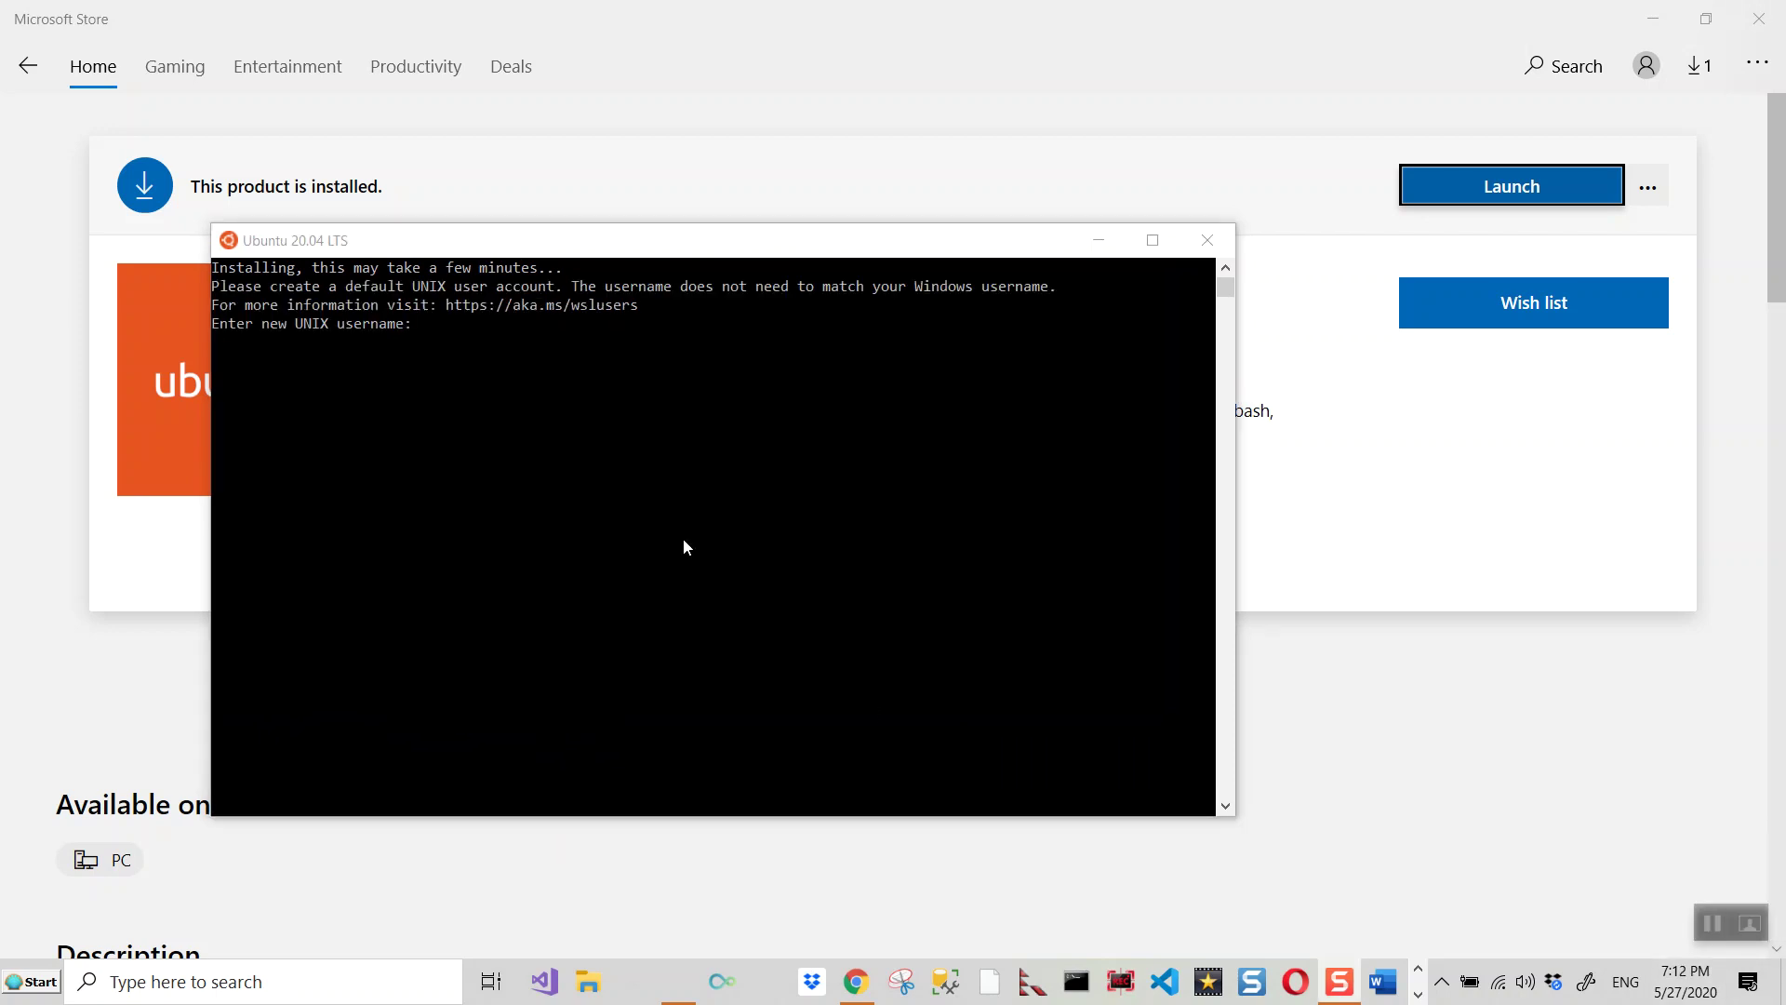
Enter a new default UNIX username in the Ubuntu console.
left_click(446, 328)
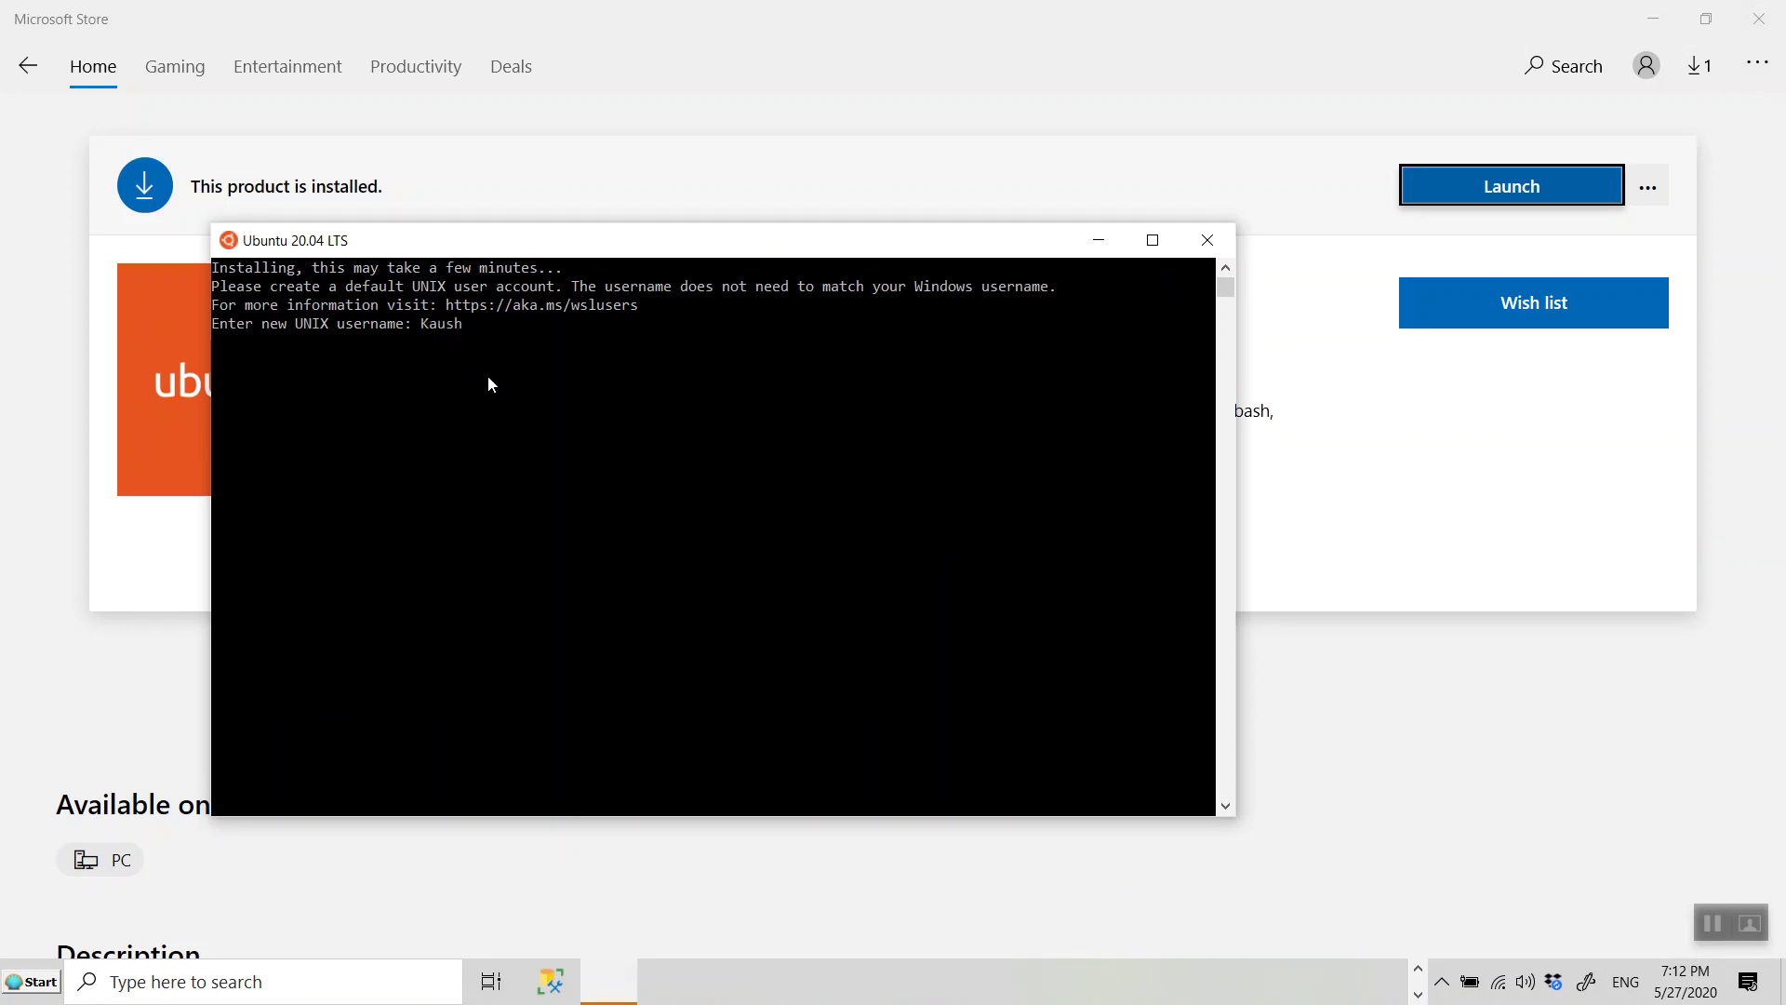
type("Kaushik")
key("Return")
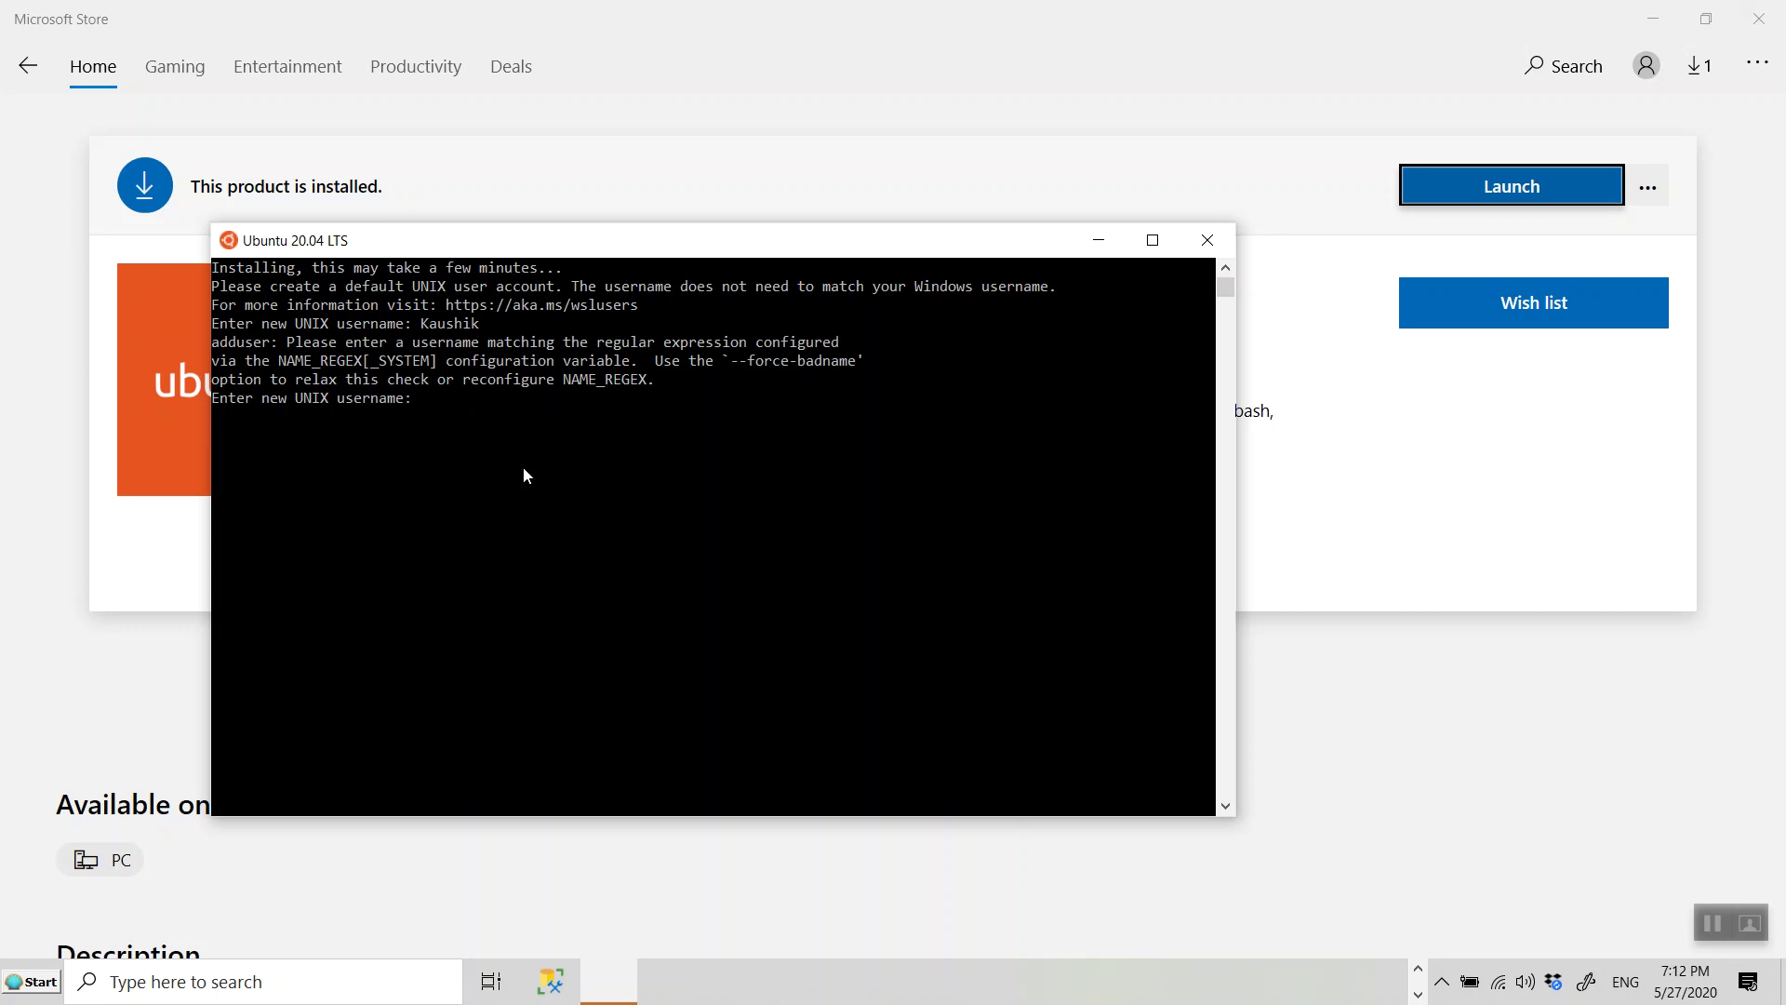
Set and confirm the UNIX account password, then close the Ubuntu console.
key("Return")
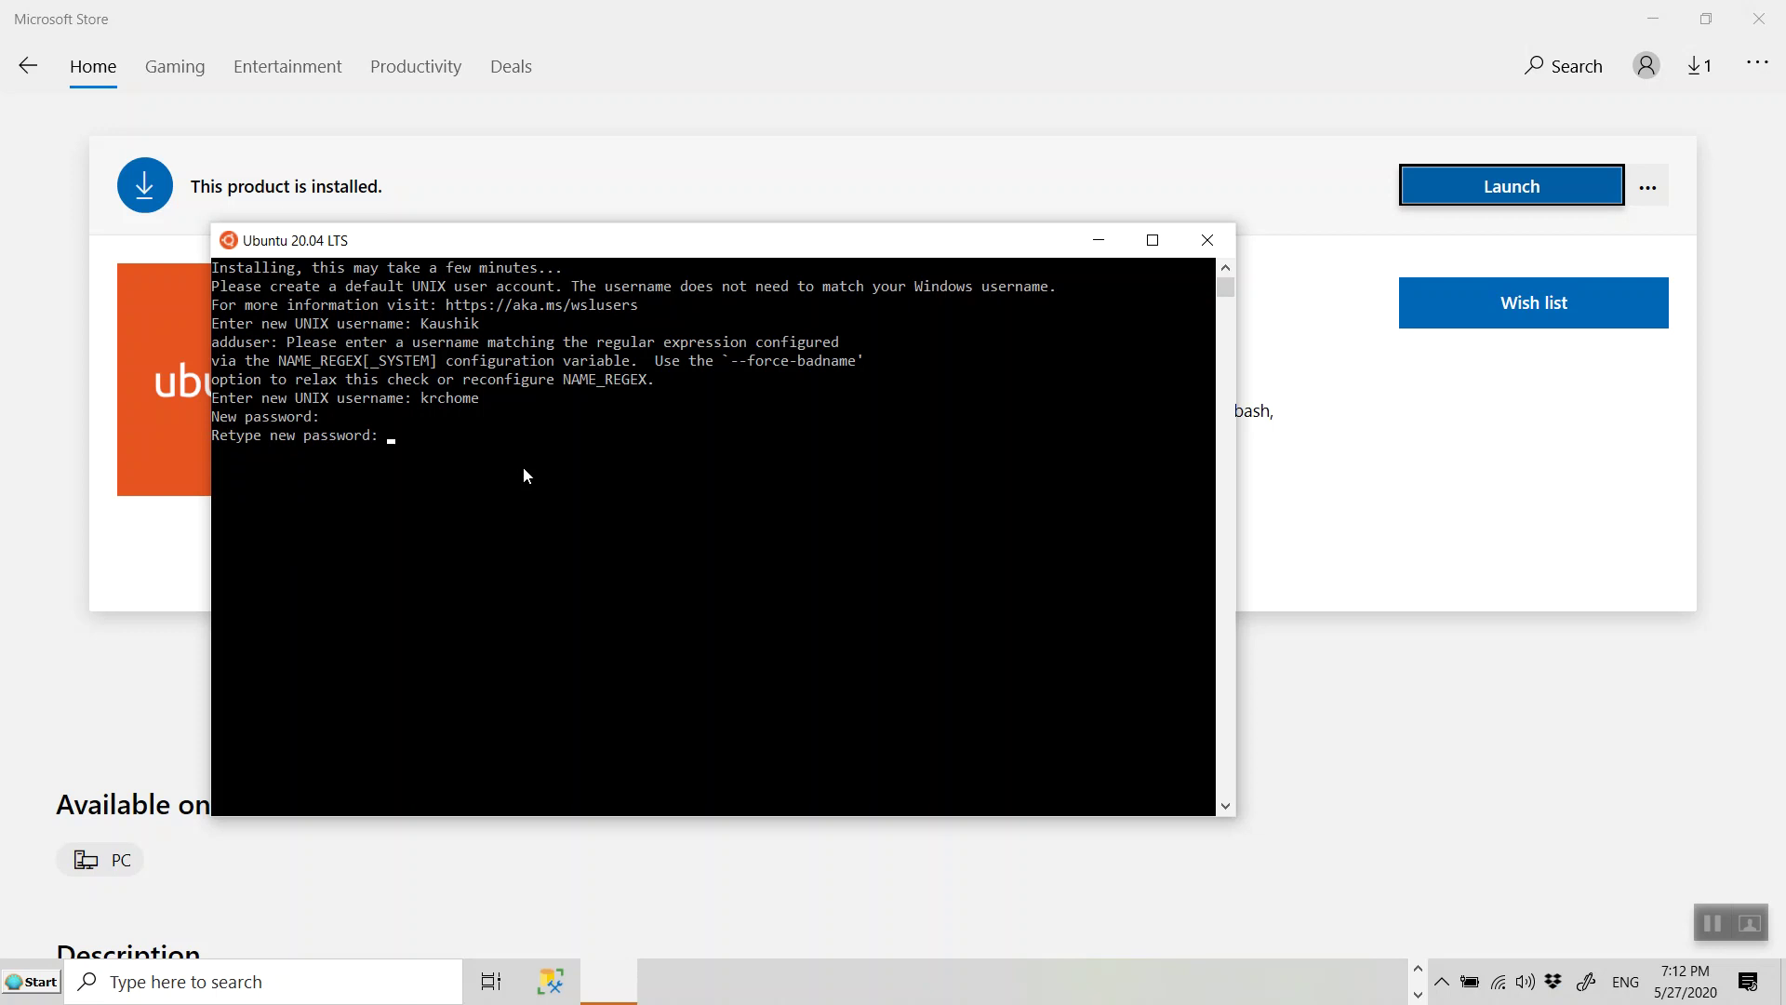
key("Return")
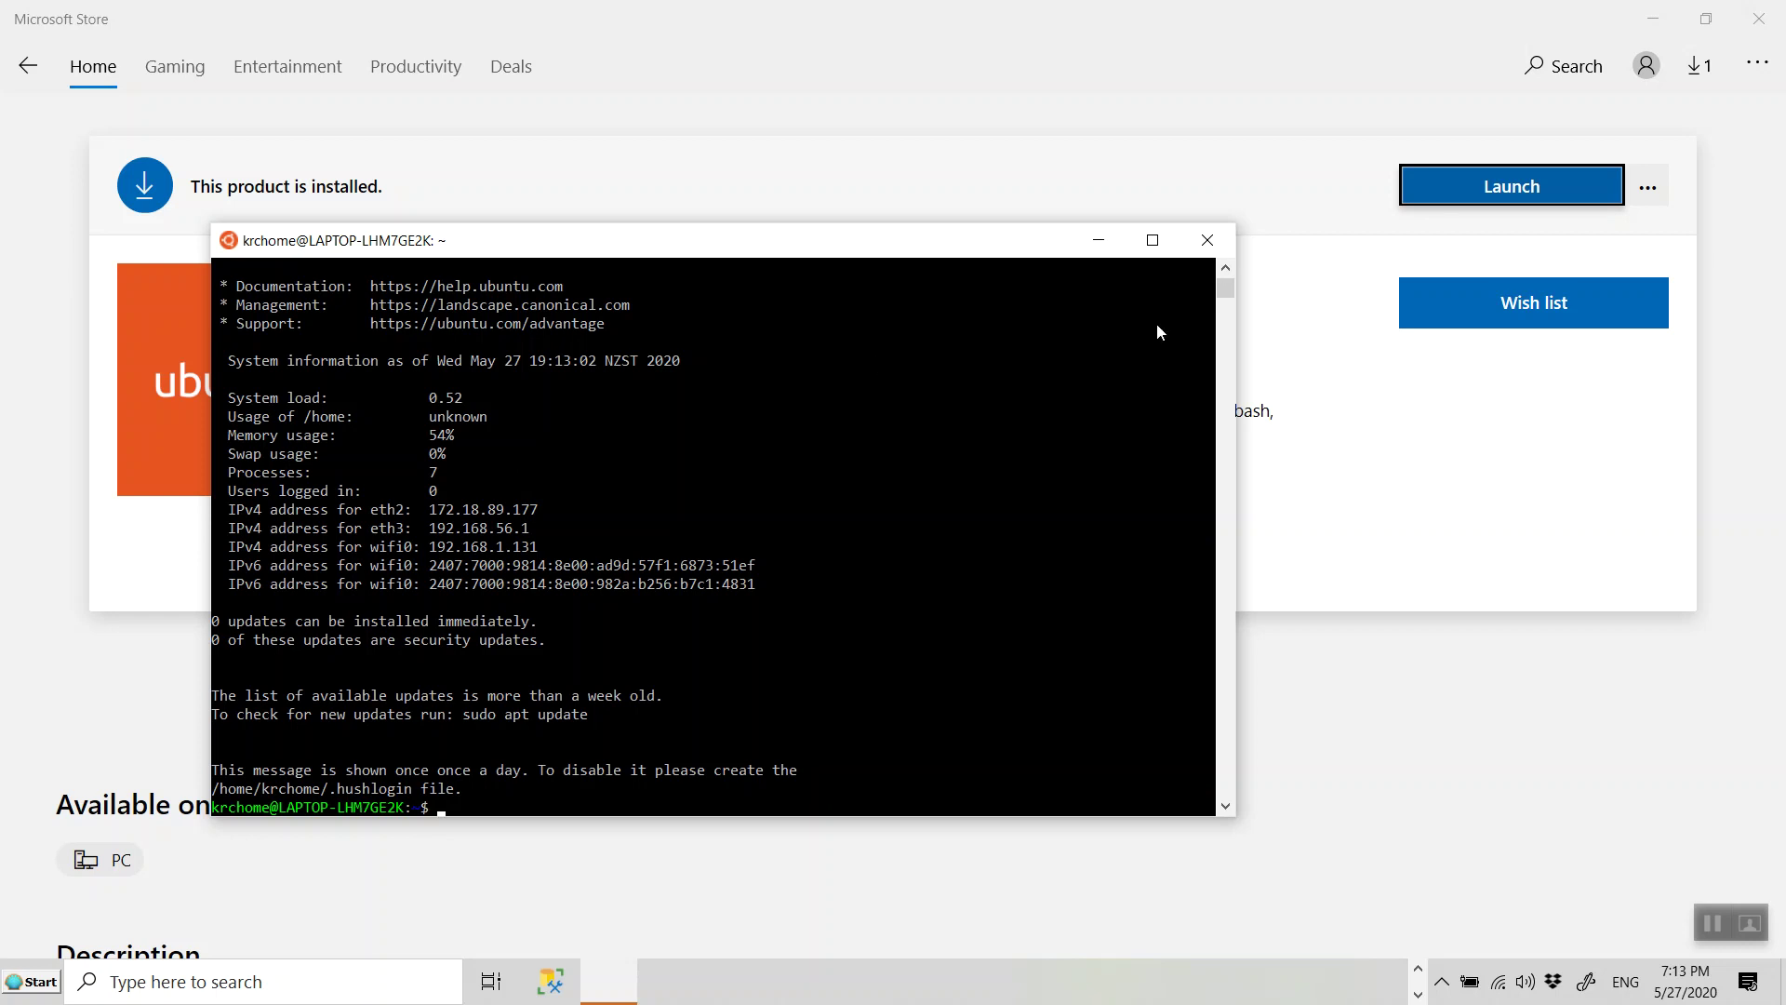
left_click(1206, 242)
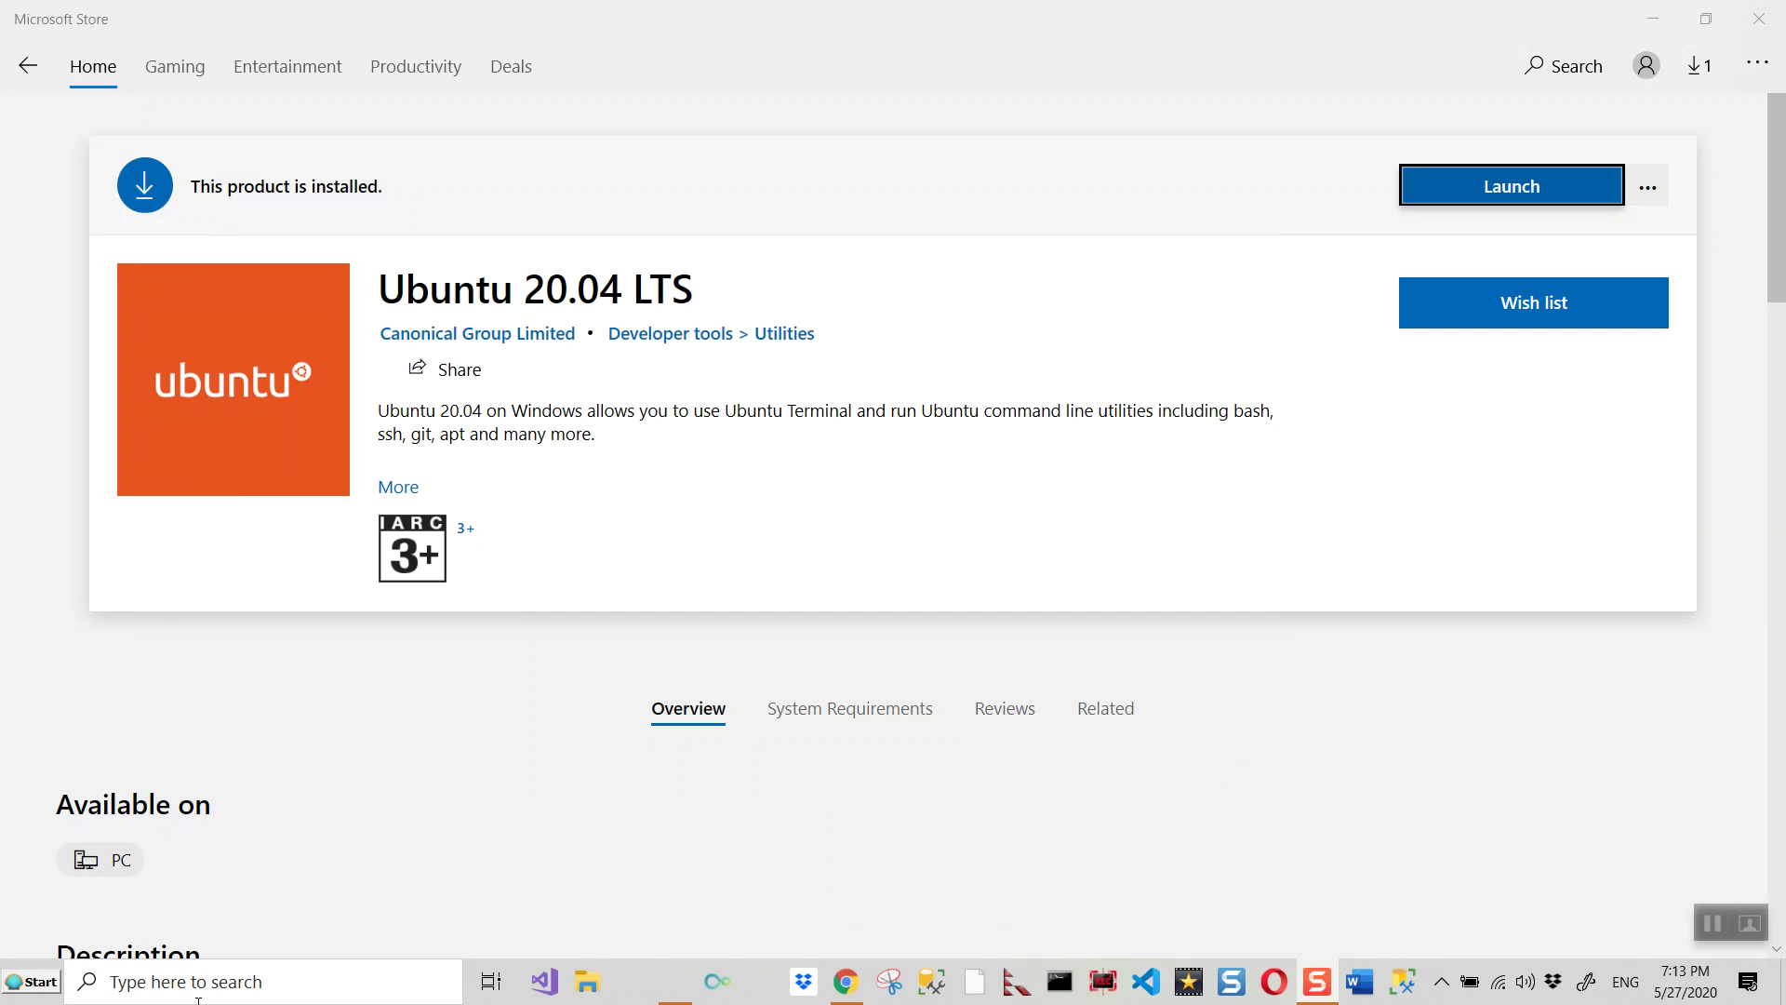
left_click(187, 976)
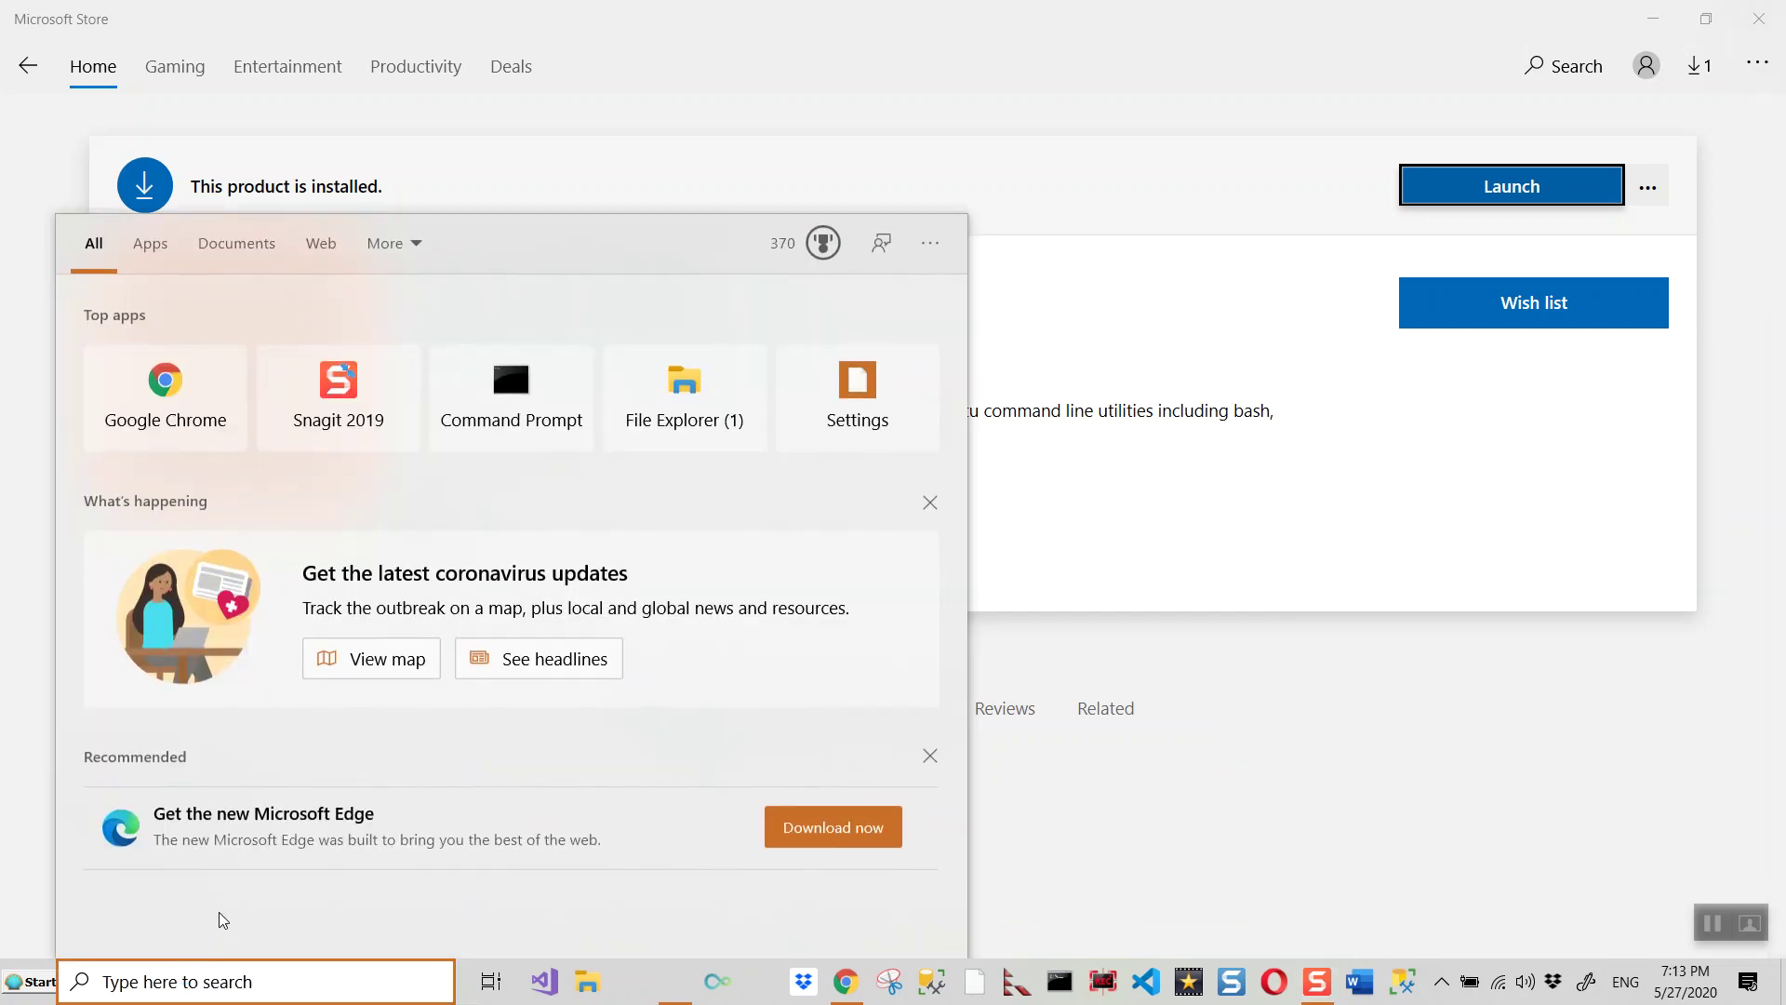
type("bs")
key("BackSpace")
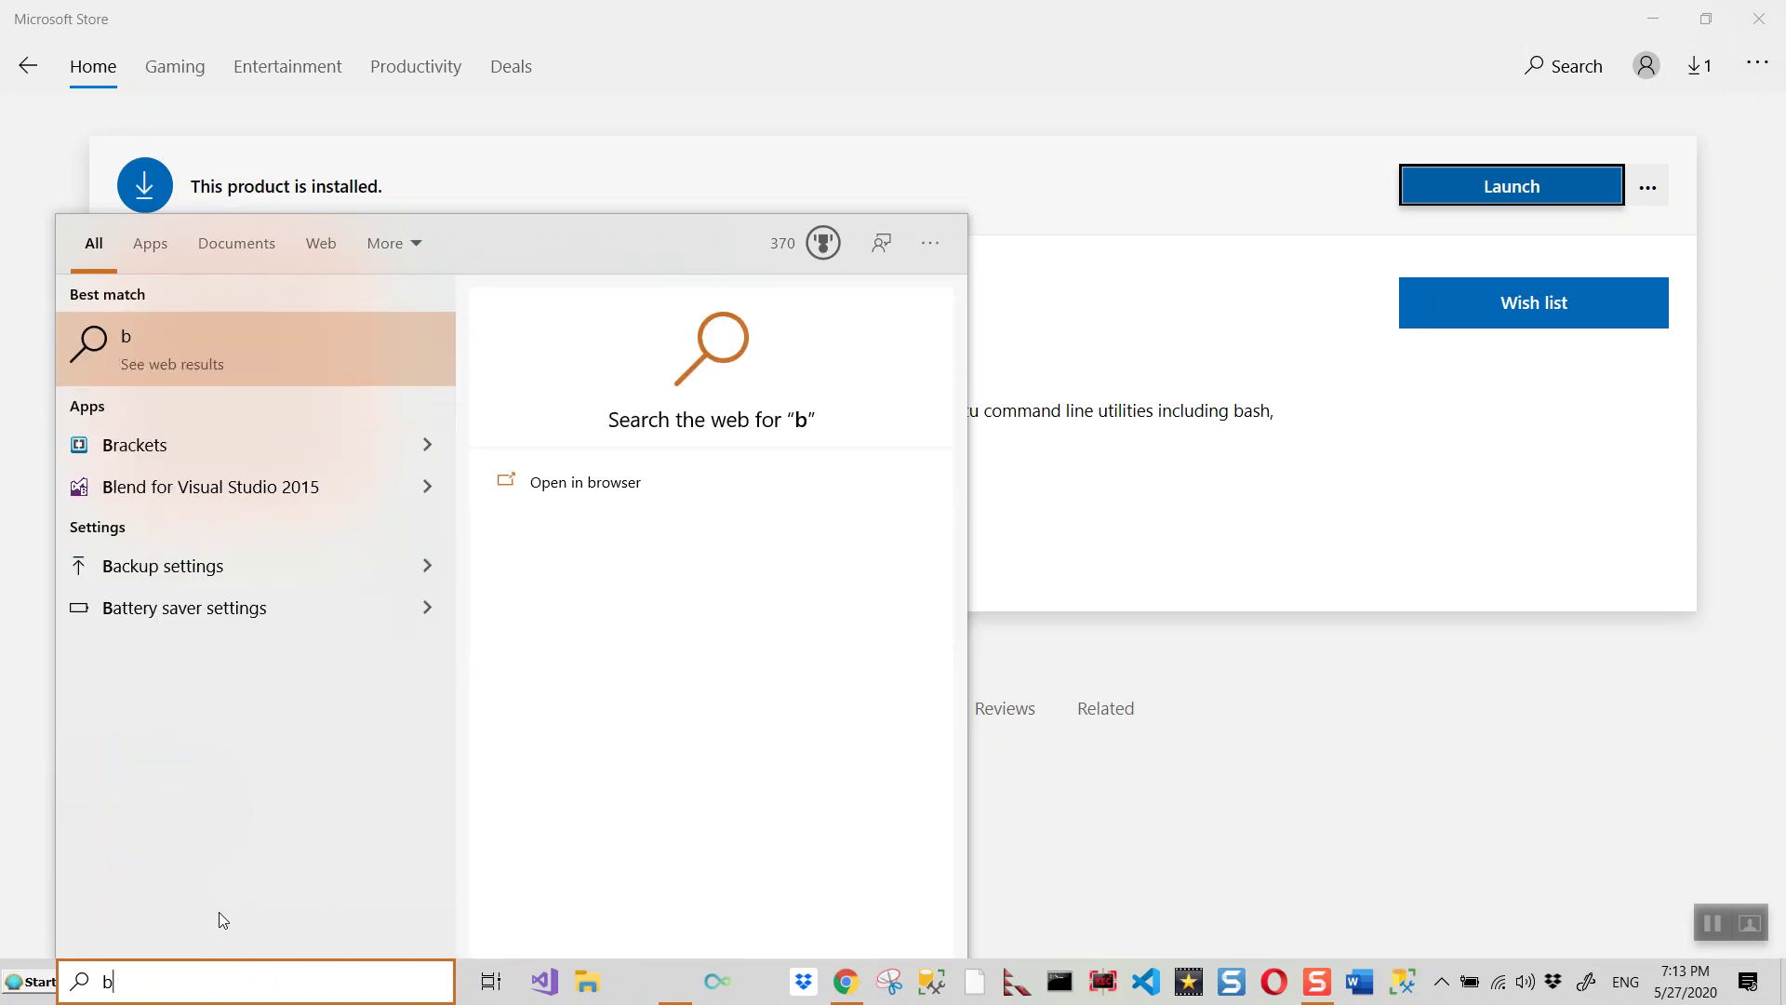
type("ash")
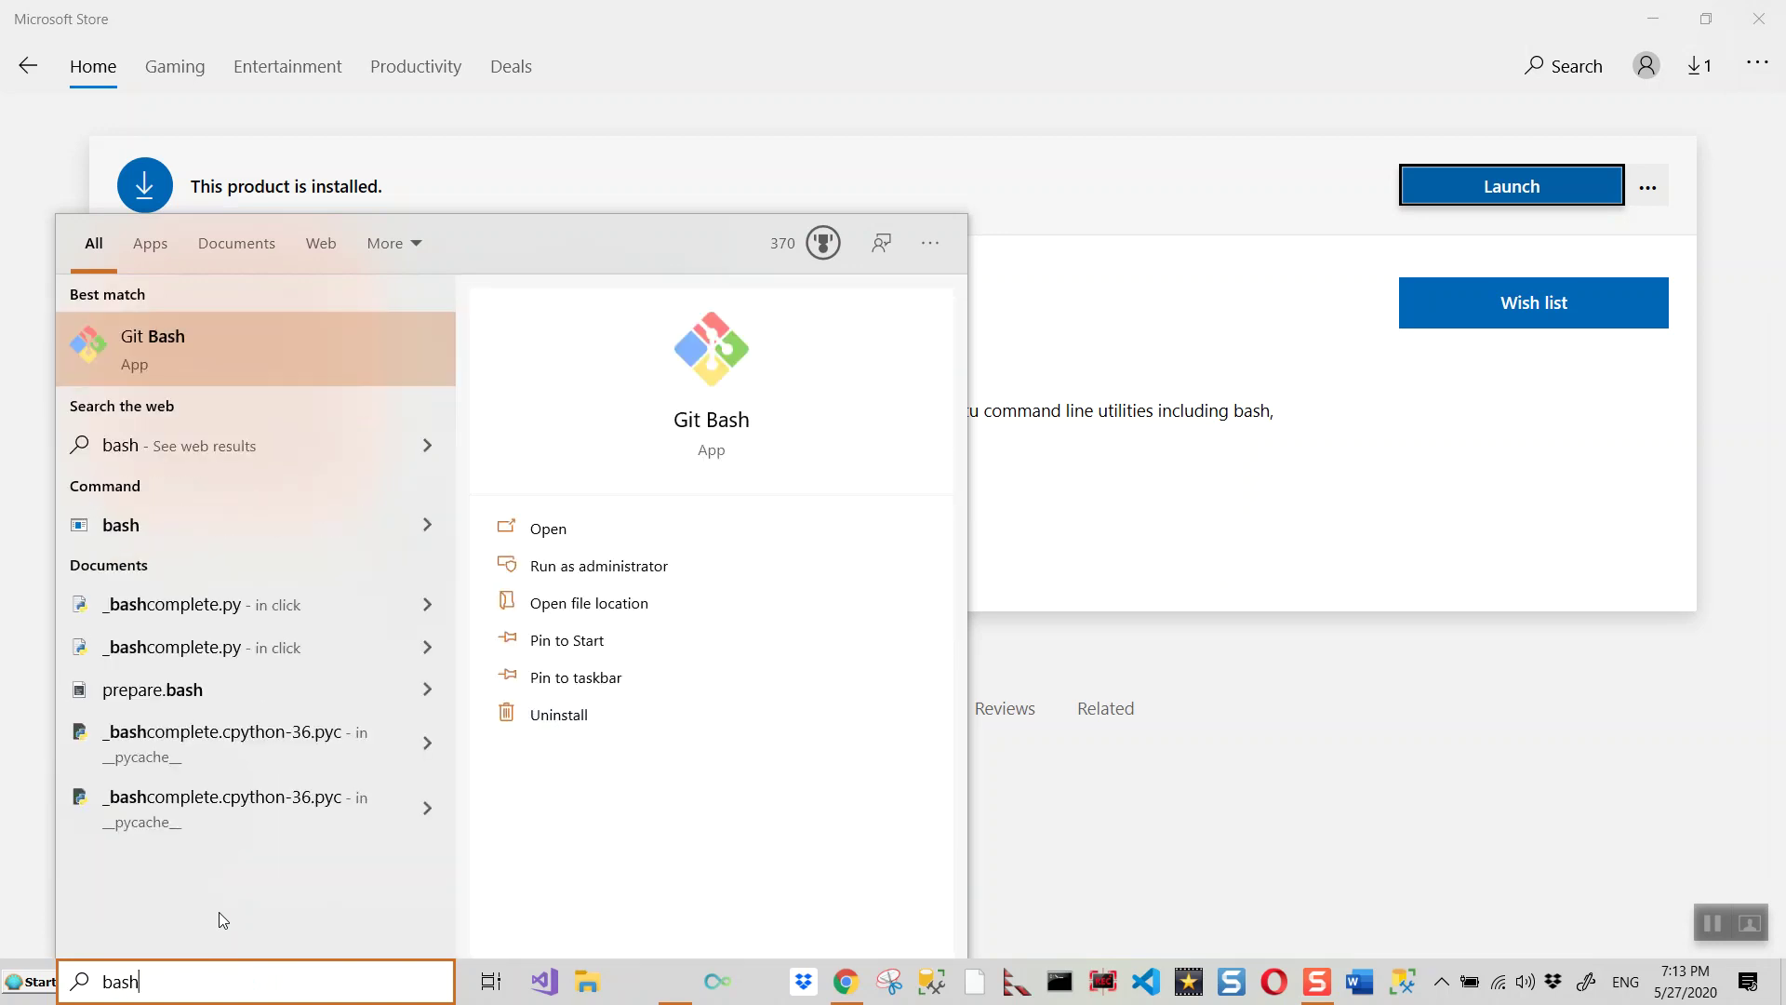
key("BackSpace")
key("BackSpace")
key("BackSpace")
key("BackSpace")
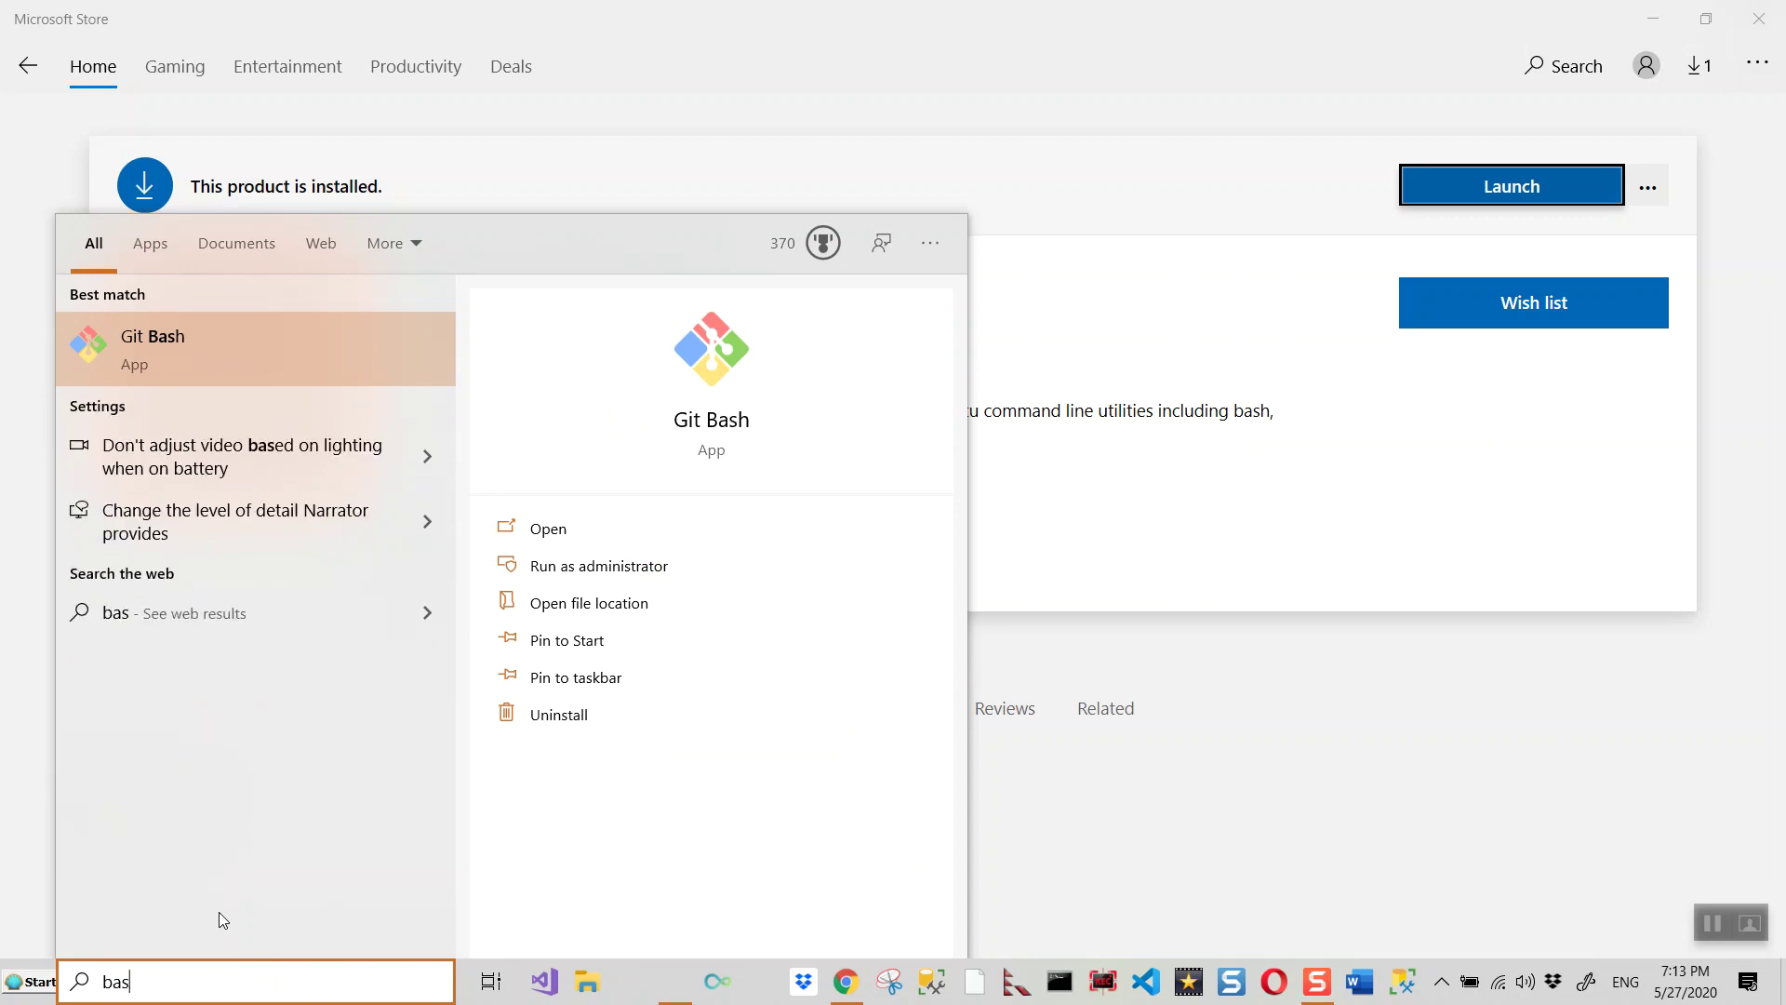
type("cmd")
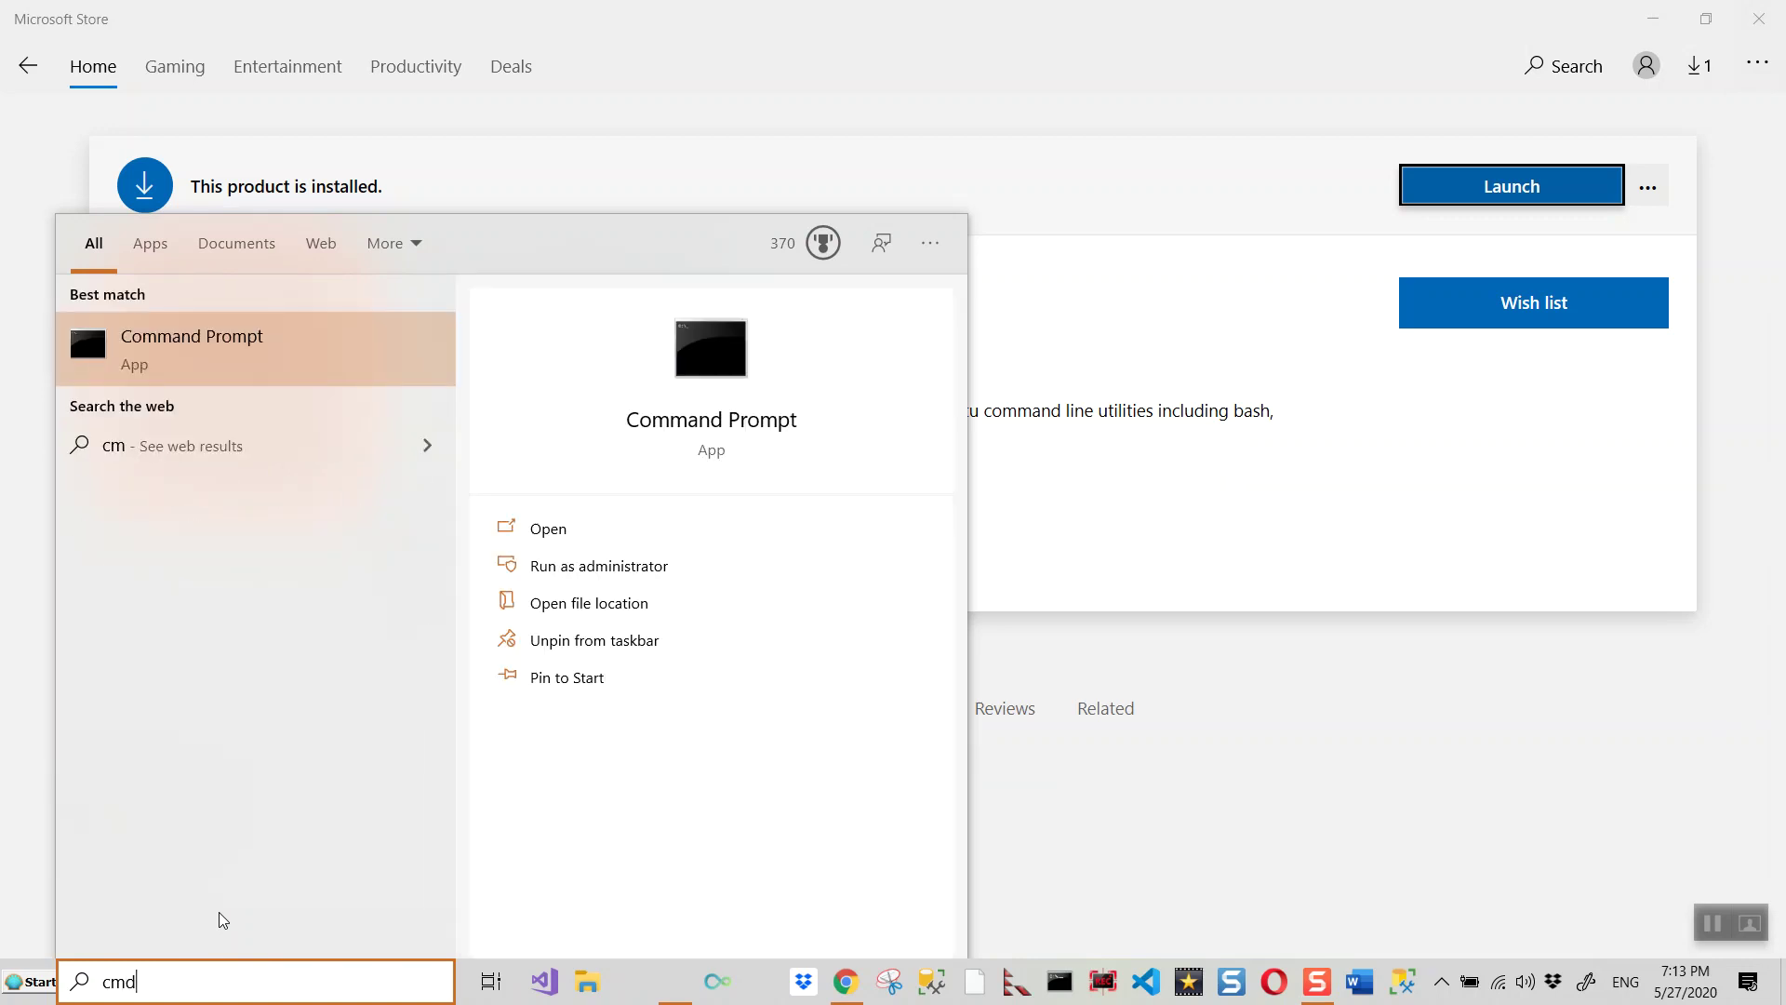
key("Return")
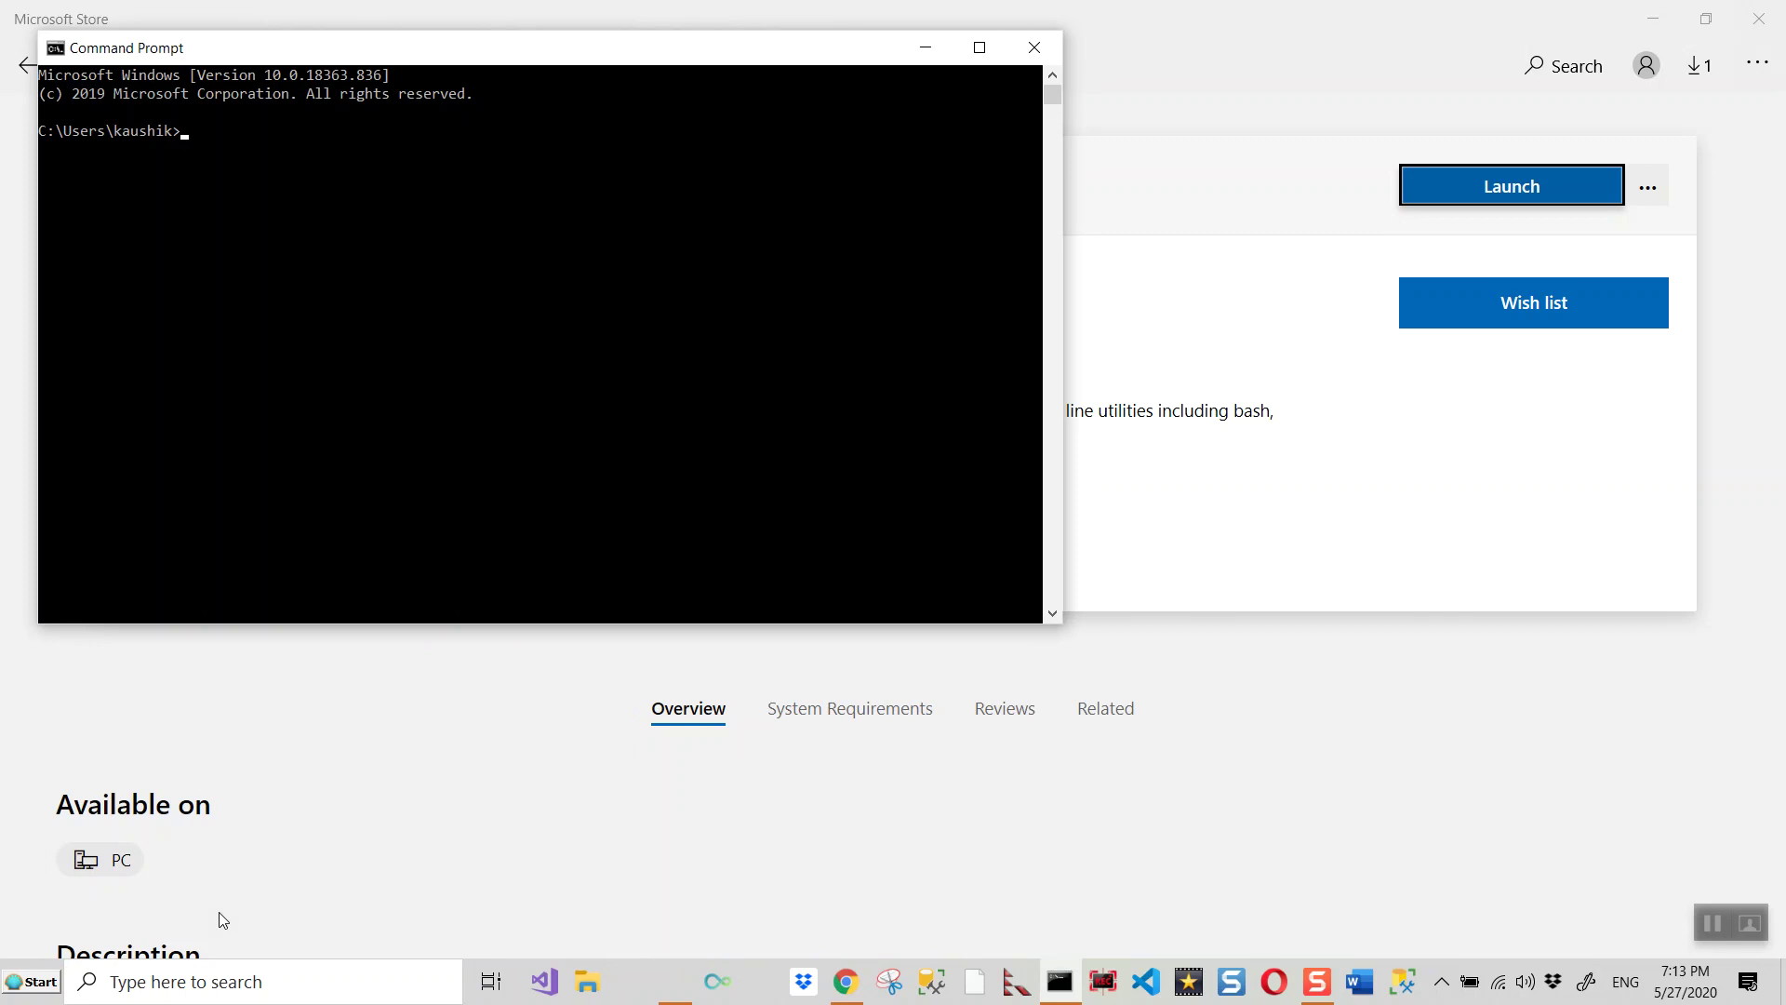
type("bash")
key("Return")
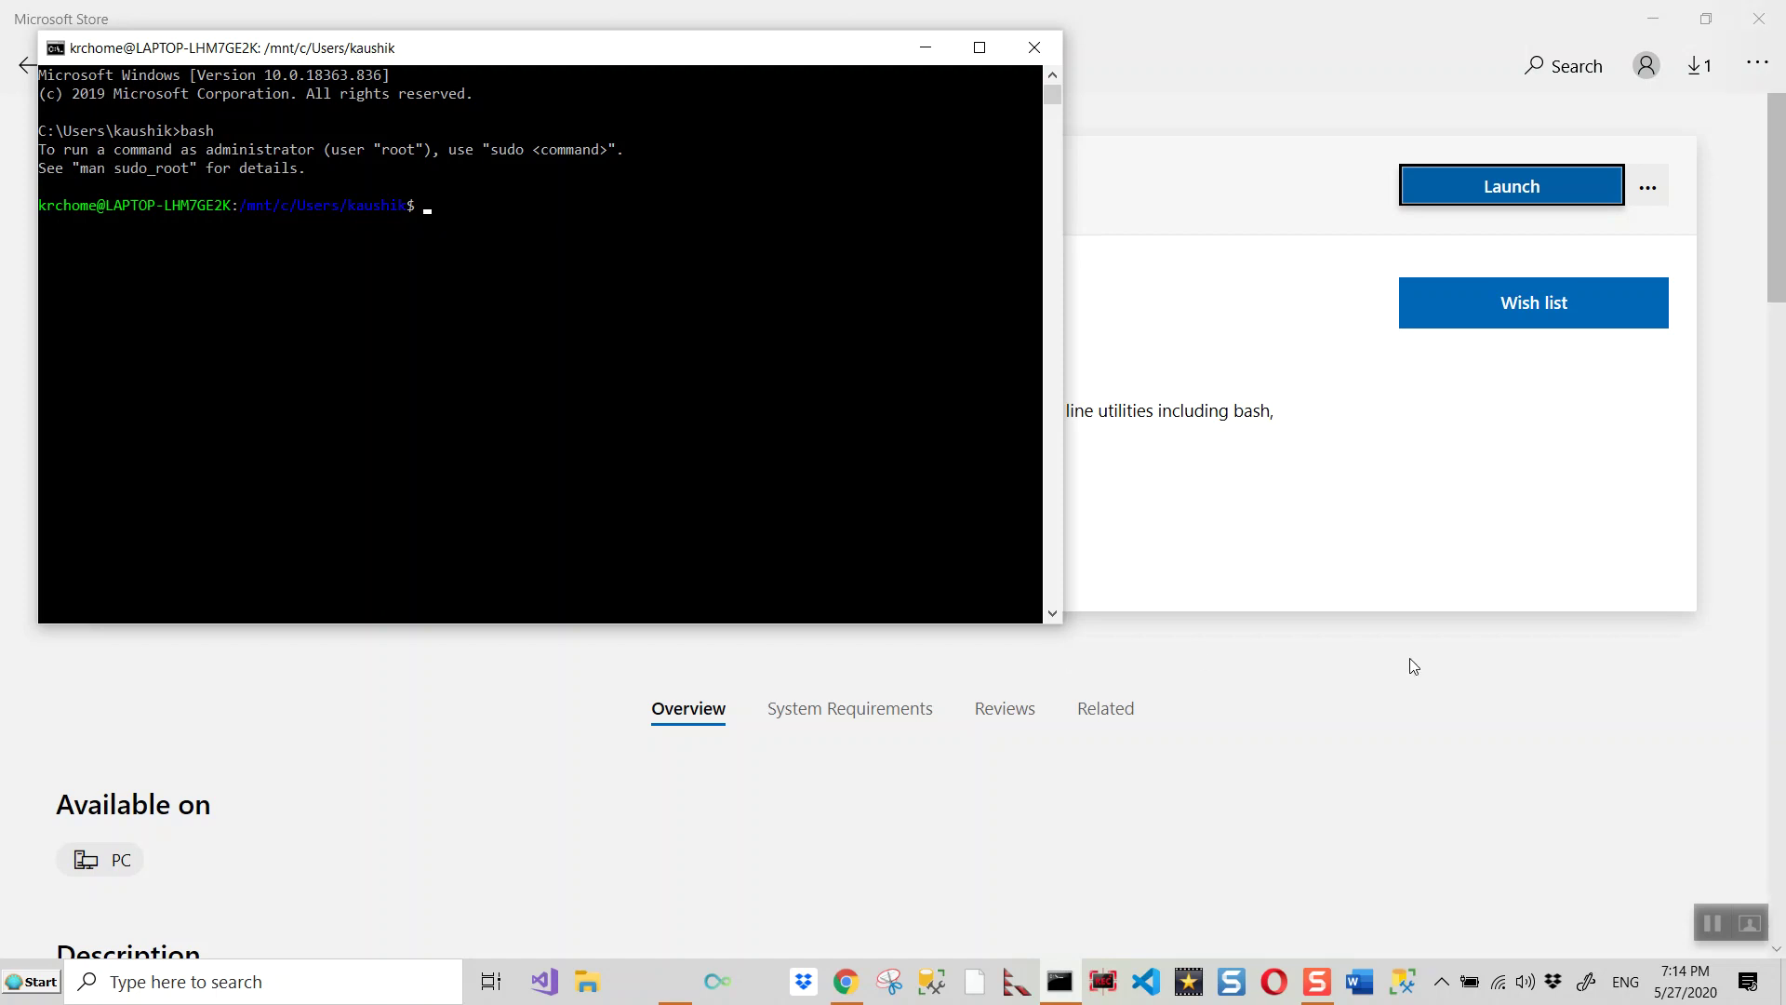
type("exit")
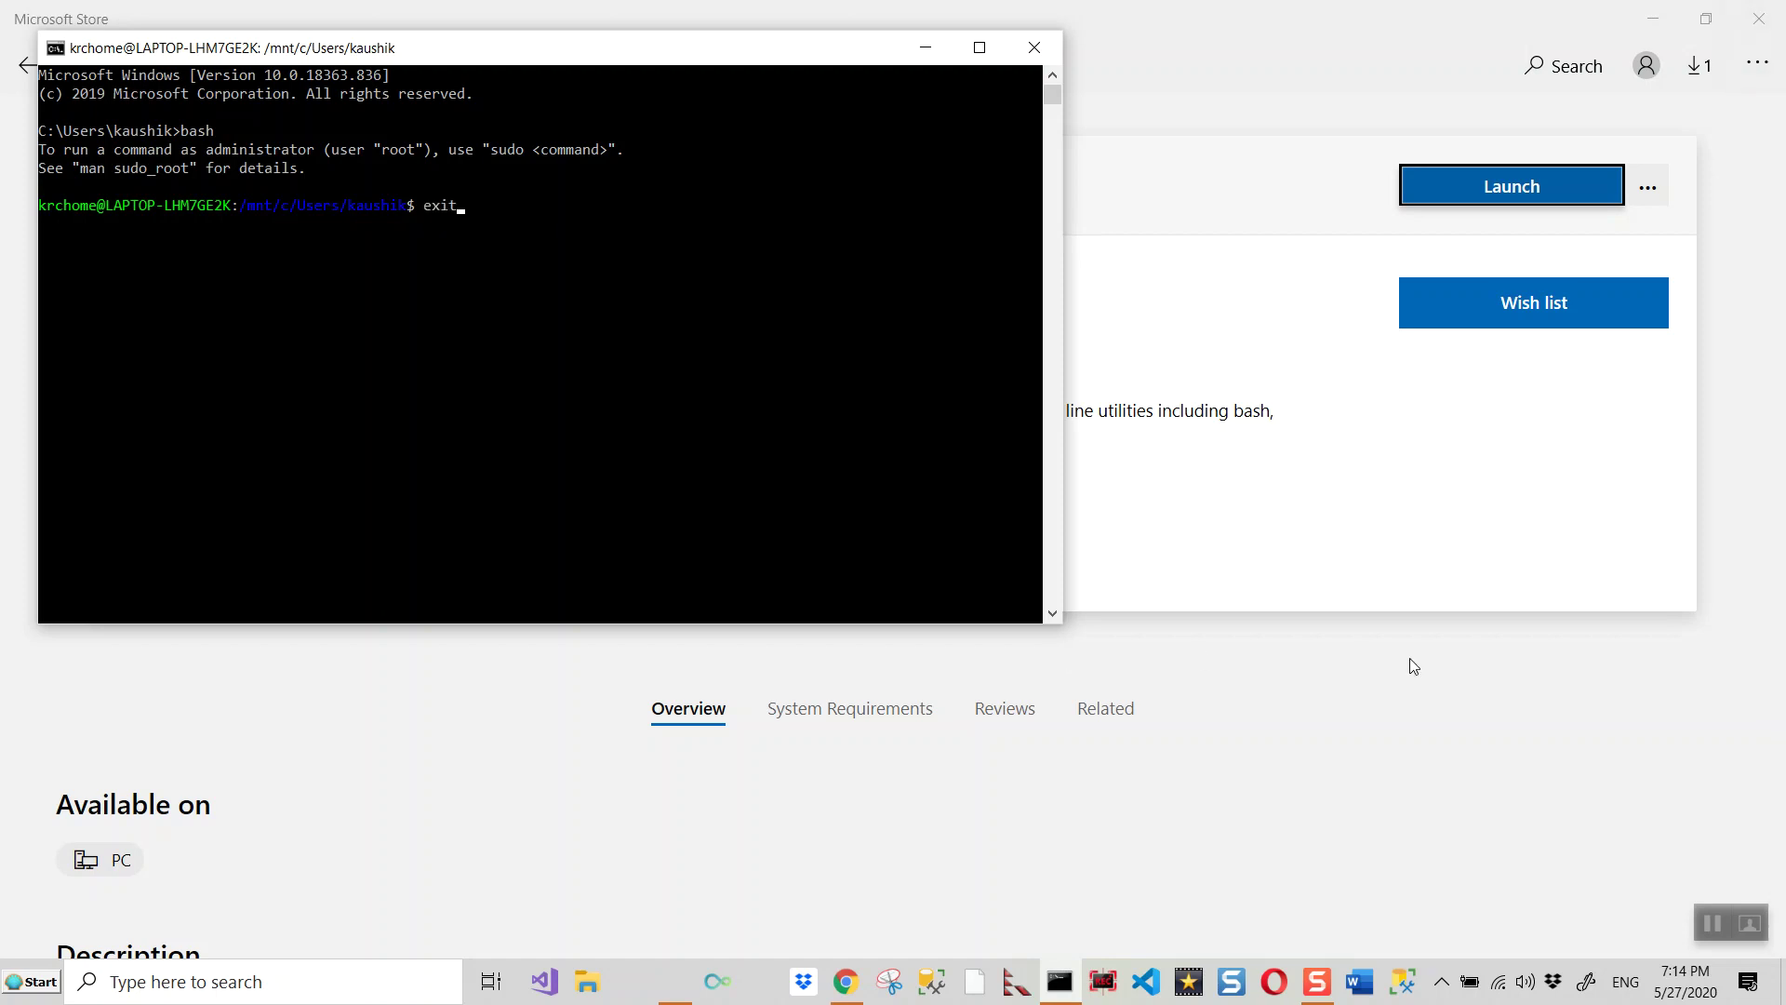
key("Return")
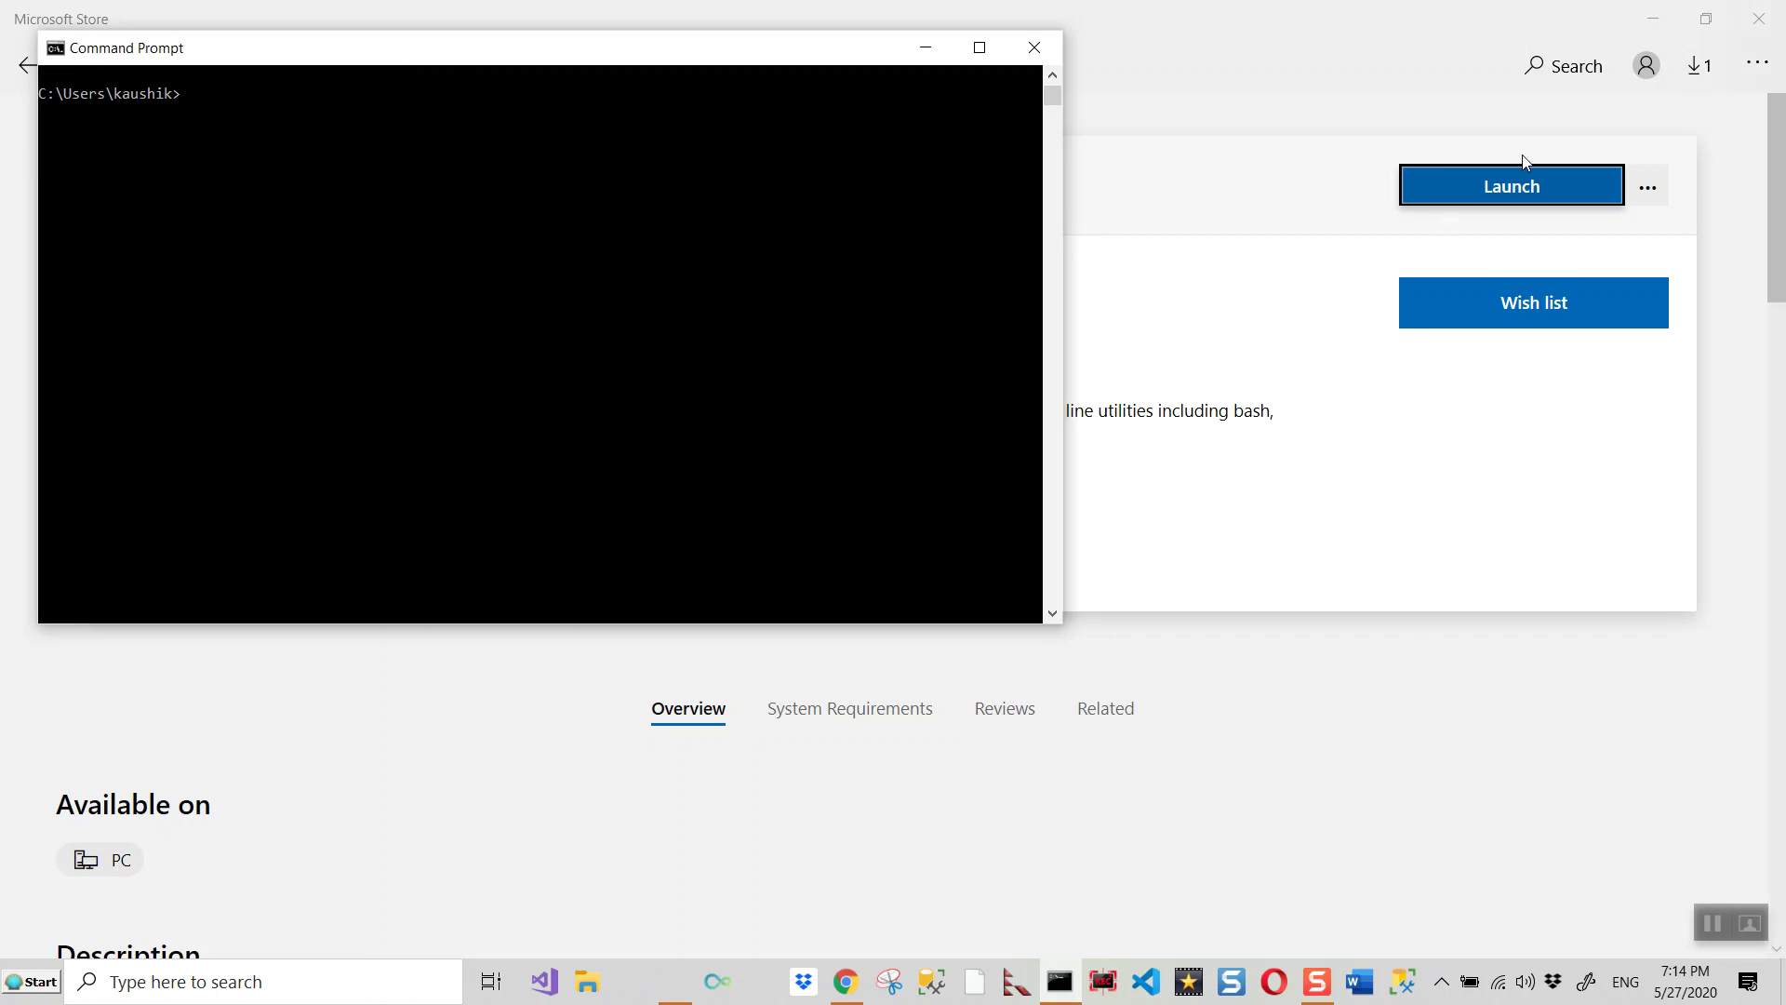
left_click(1040, 48)
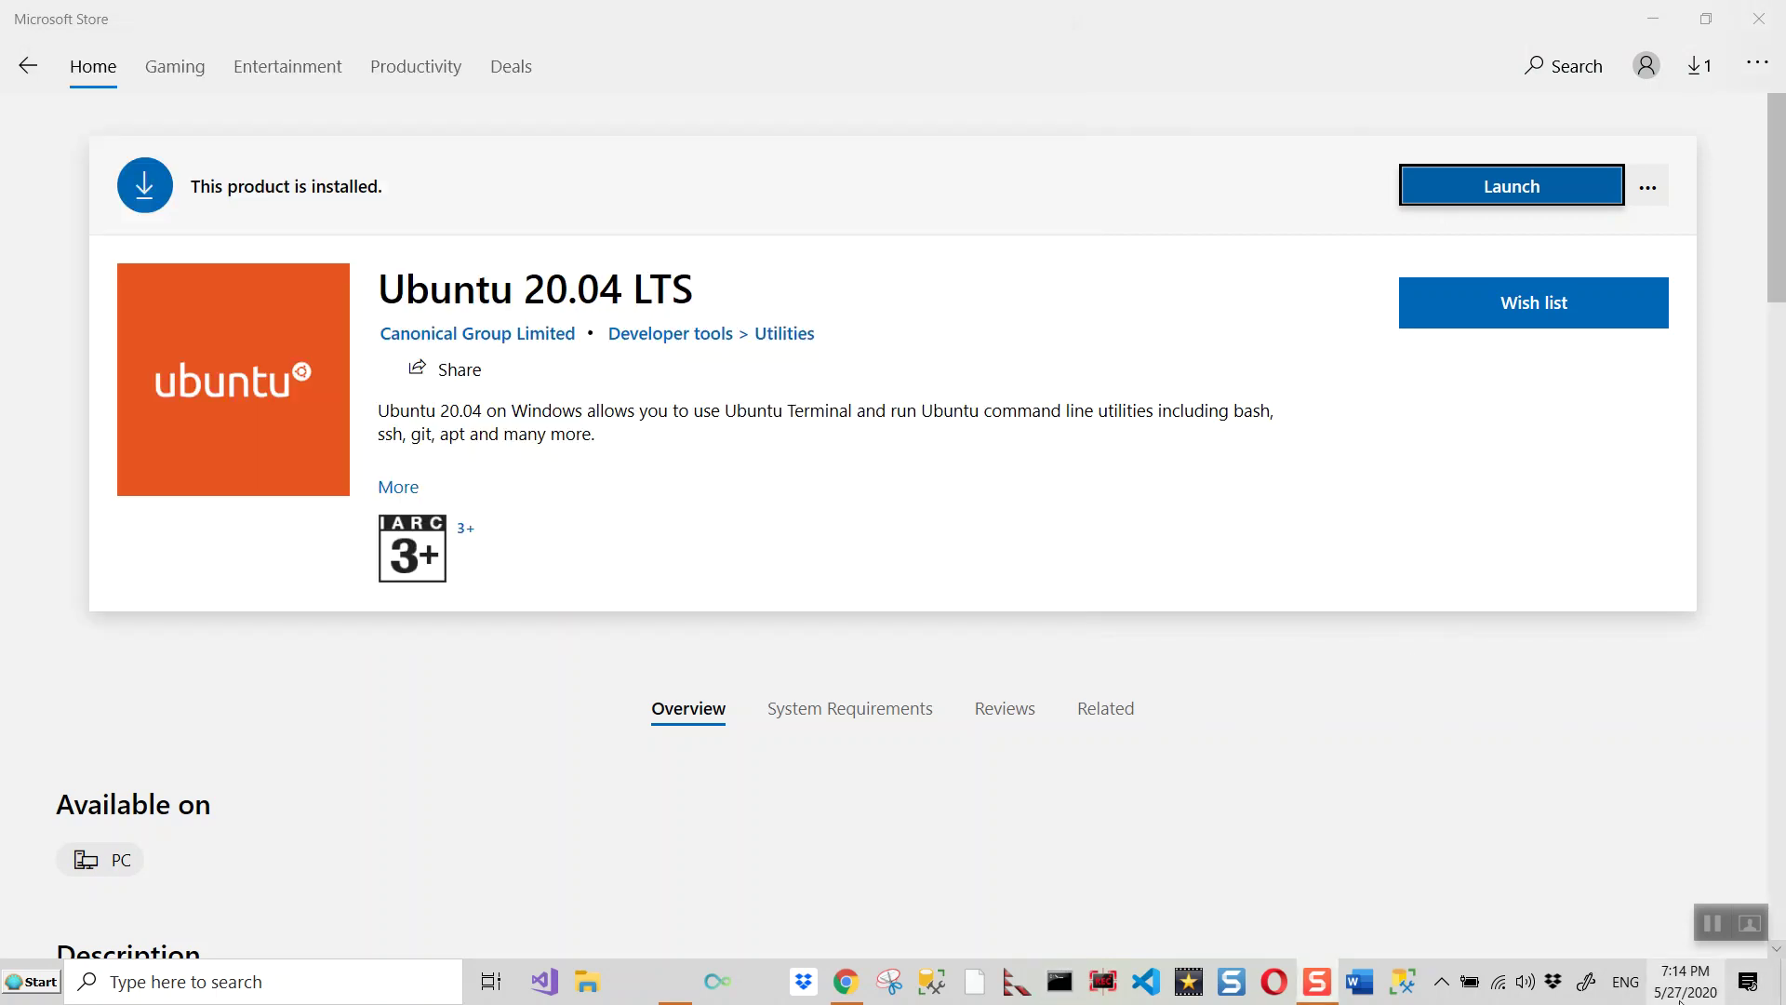